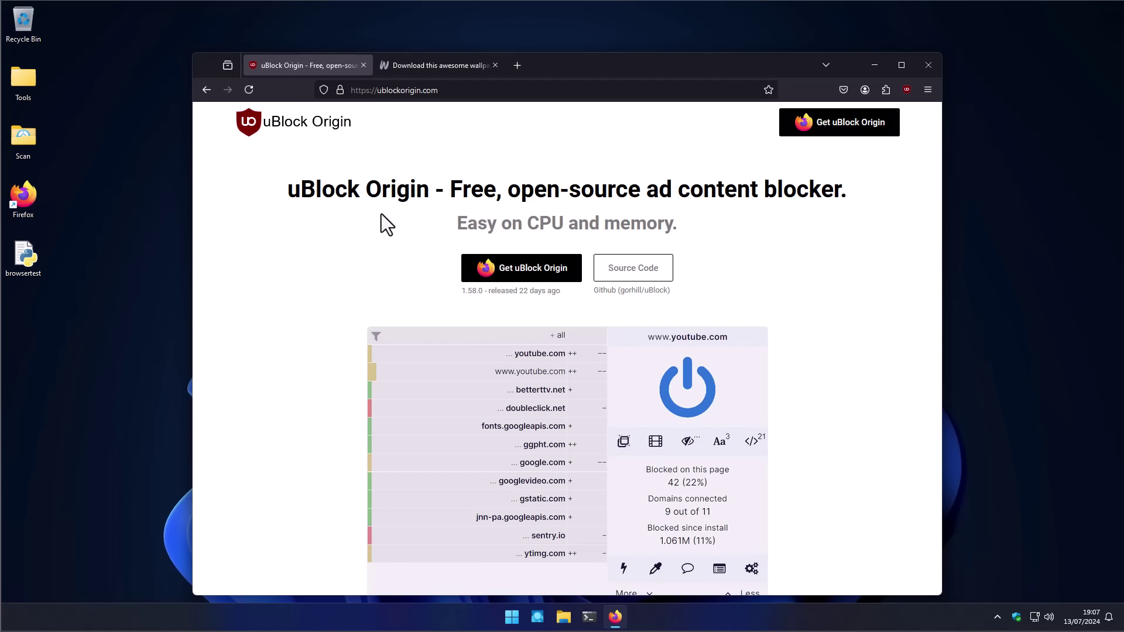
Step: Switch to the WallpaperCave tab and dismiss its full-page vignette ad
left_click(436, 62)
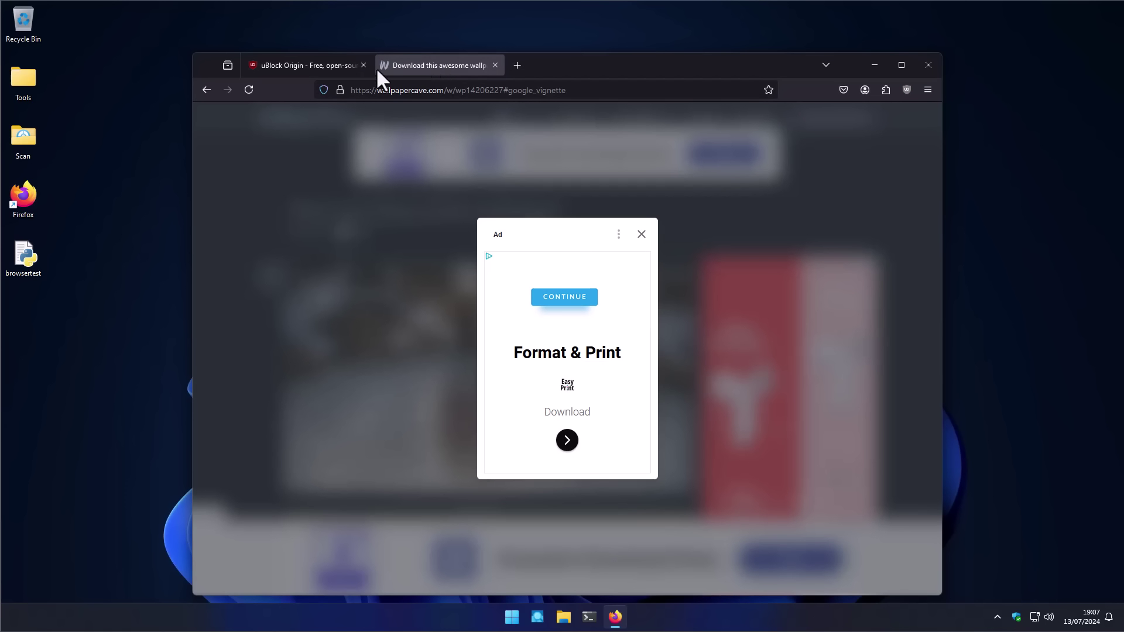
left_click(640, 235)
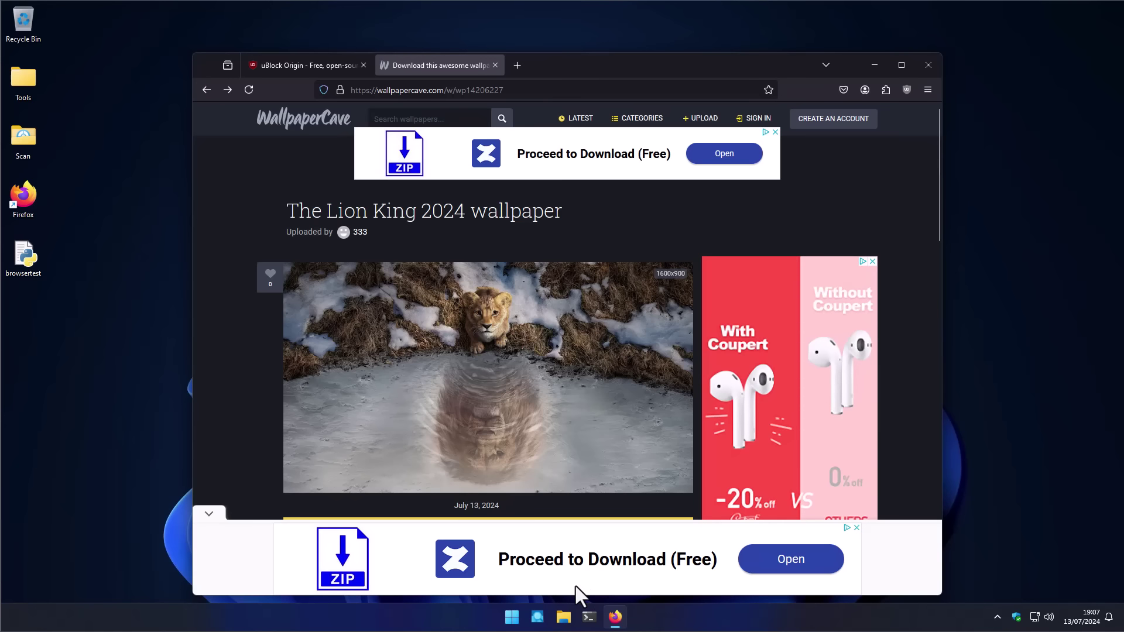
Step: Follow the ad's download link to ZipMate, then return to the Lion King 2024 wallpaper page
left_click(793, 564)
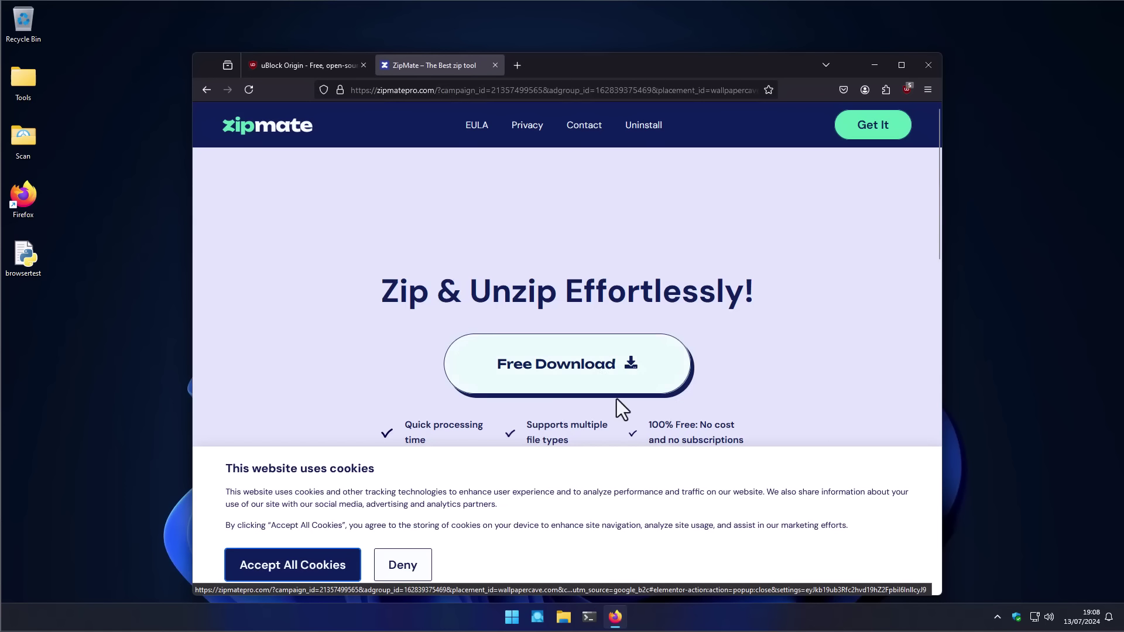
left_click(569, 386)
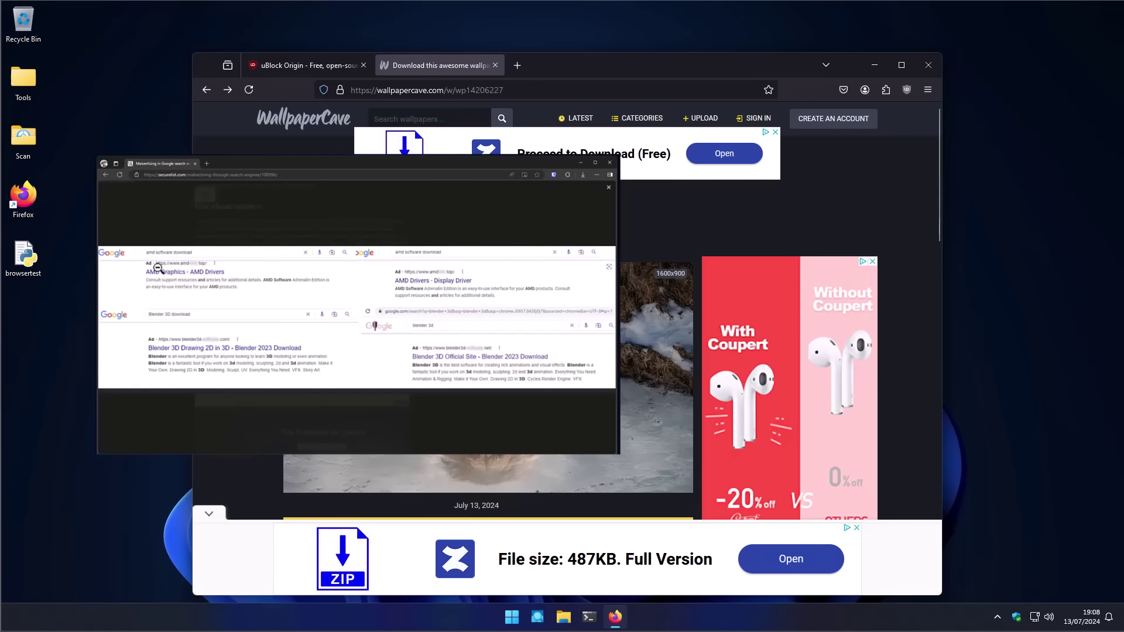
Step: Re-enable uBlock Origin for wallpapercave.com and reload the page to strip its ZIP download banners
left_click(904, 89)
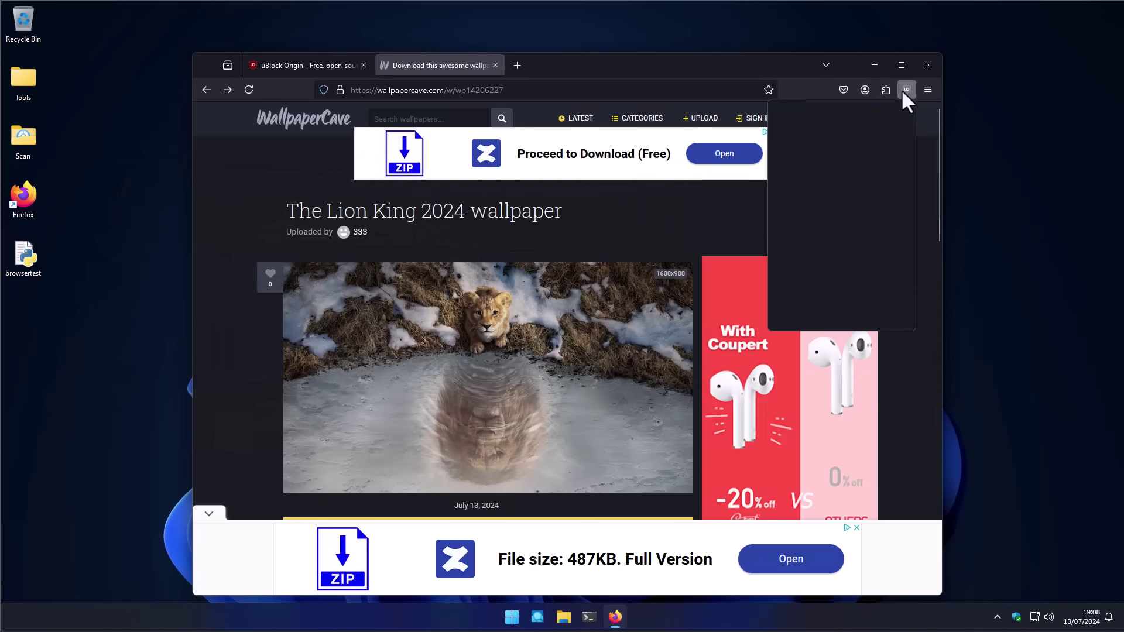
left_click(842, 171)
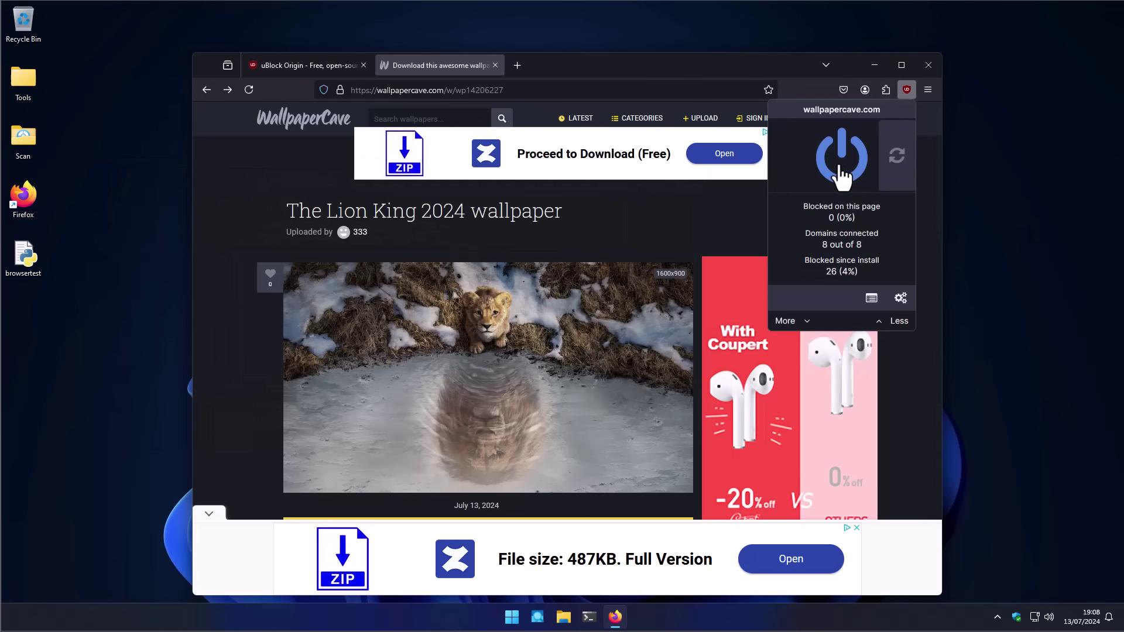
left_click(893, 167)
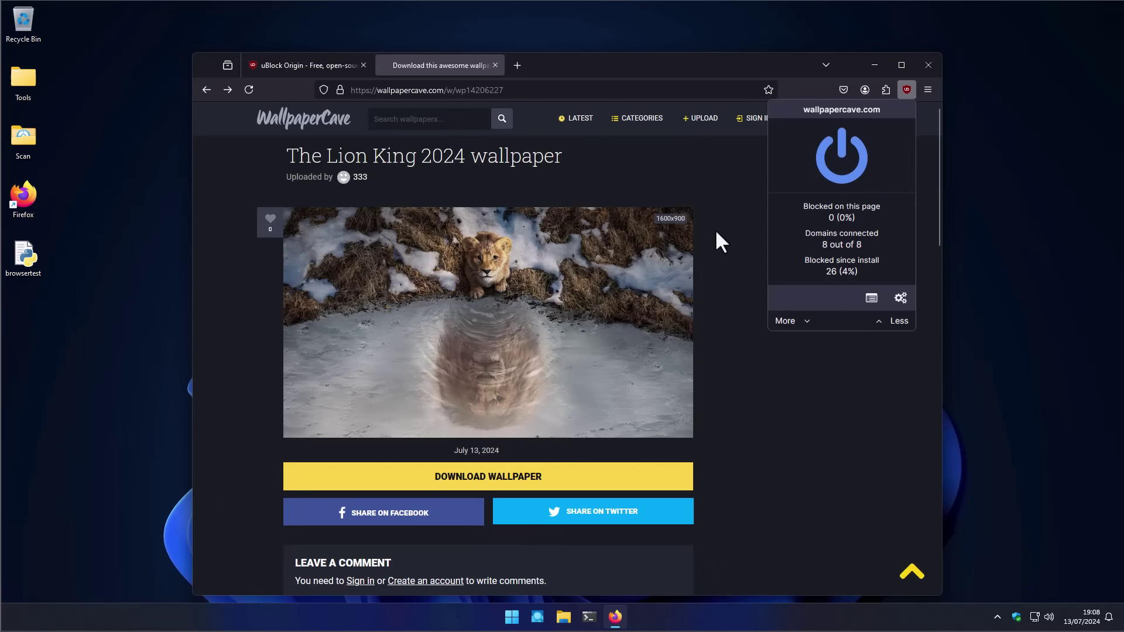
left_click(714, 230)
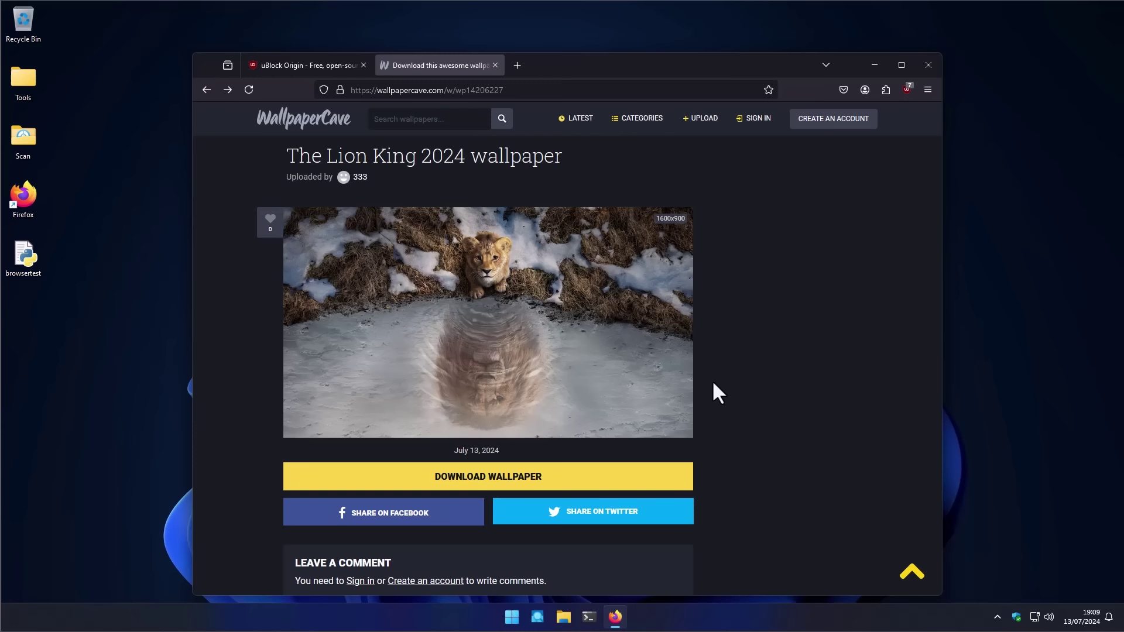
Step: Open the uBlock Origin dashboard and scroll its Filter lists to confirm the malware blocklists are enabled
left_click(906, 90)
left_click(899, 297)
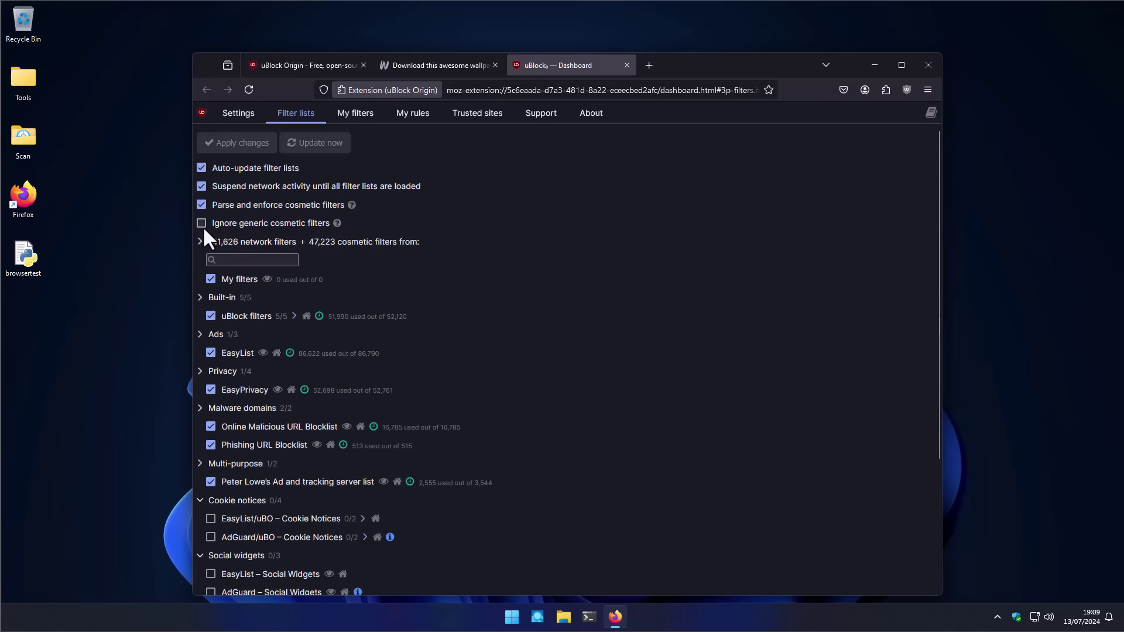
scroll(204, 230, "down", 3)
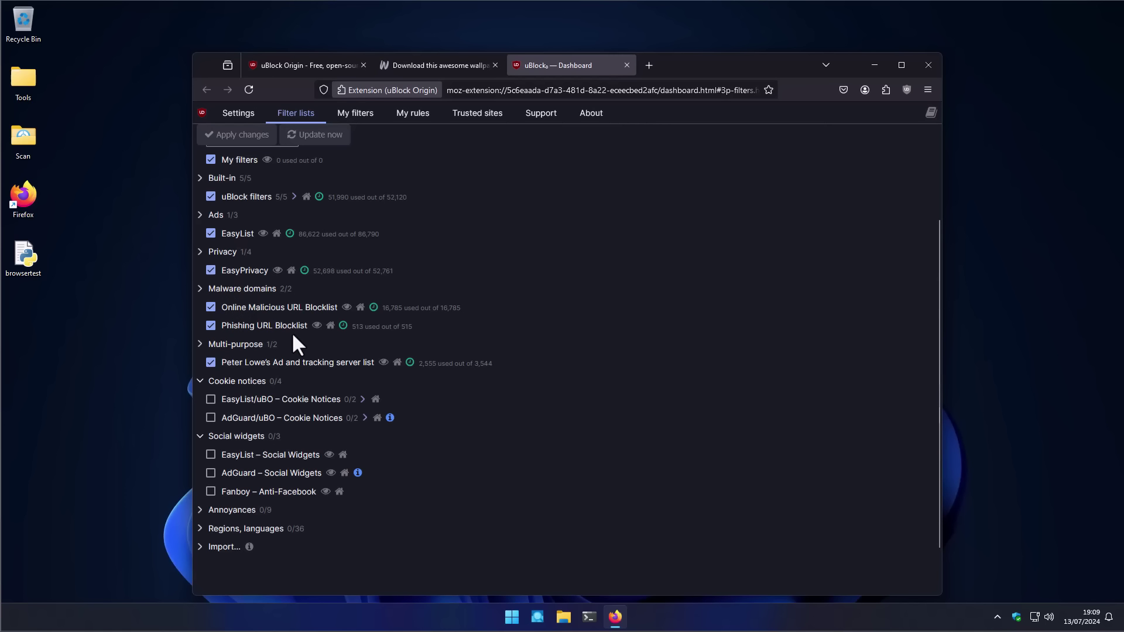
Step: Open Firefox settings with Alt+T, N and scroll through the Privacy & Security section
key("alt+t")
key("n")
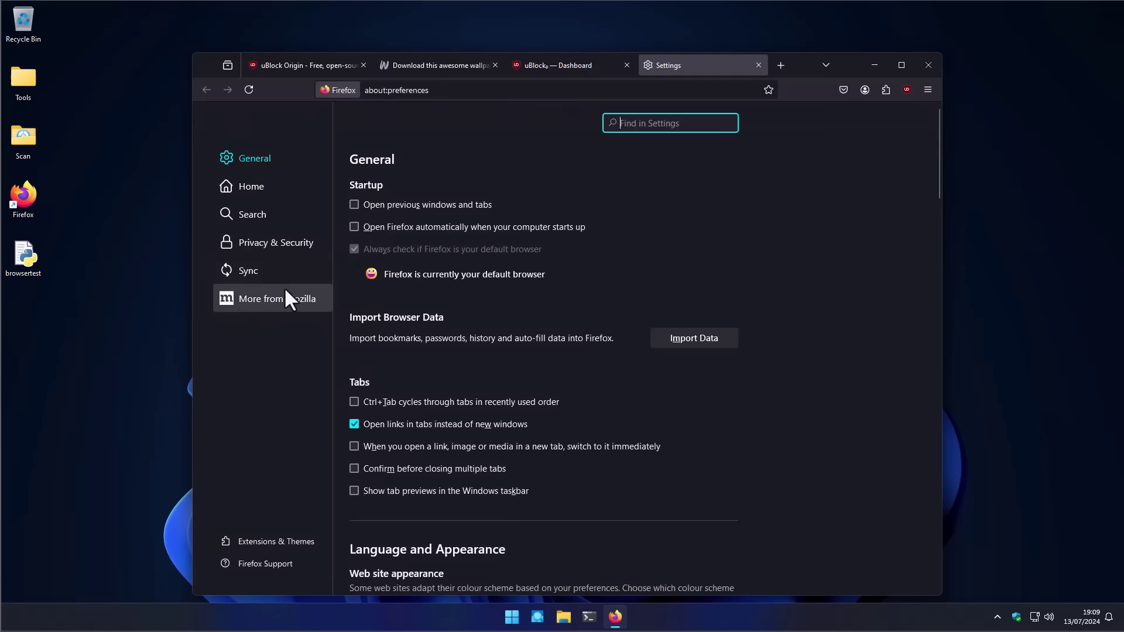
left_click(281, 240)
scroll(447, 316, "down", 10)
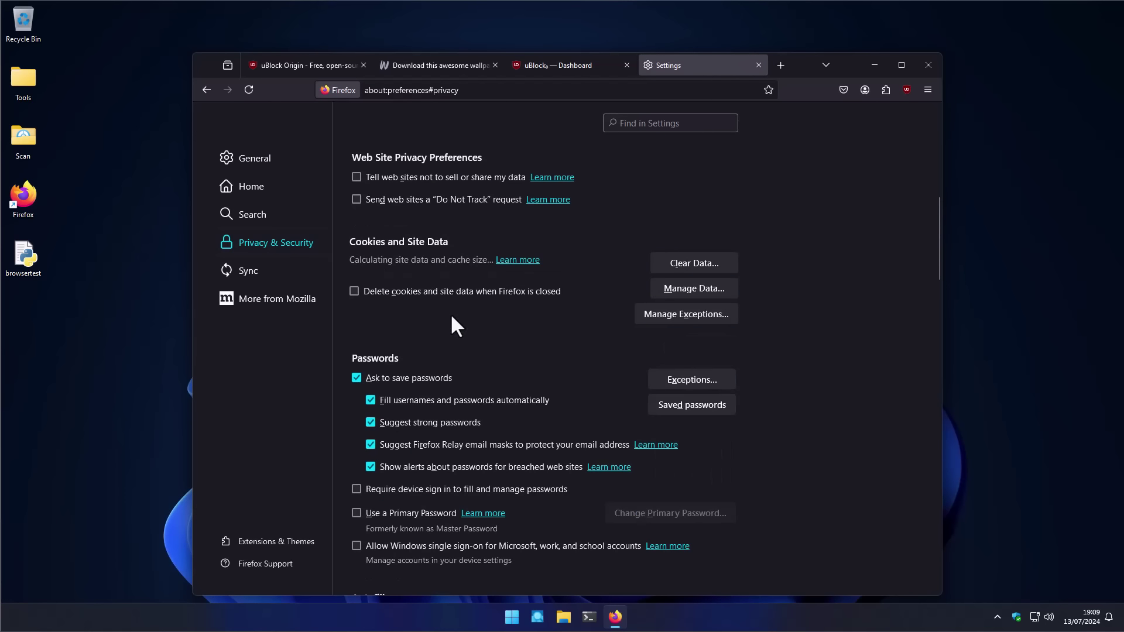
scroll(451, 316, "down", 15)
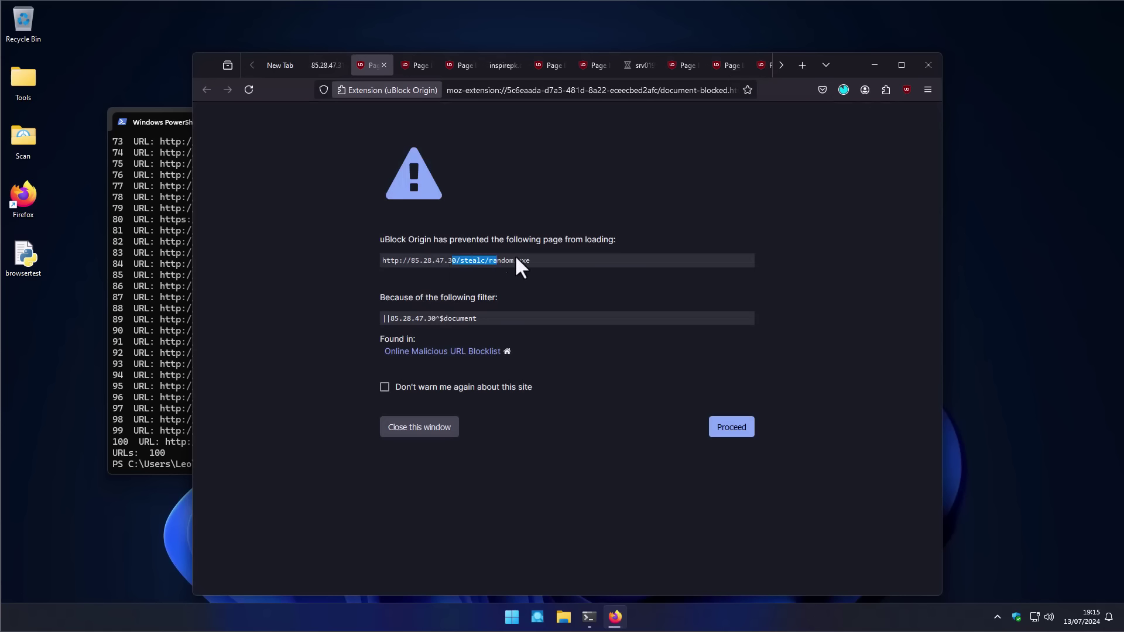
Step: Check the five completed .exe downloads in the Downloads panel, then open File Explorer
left_click(541, 259)
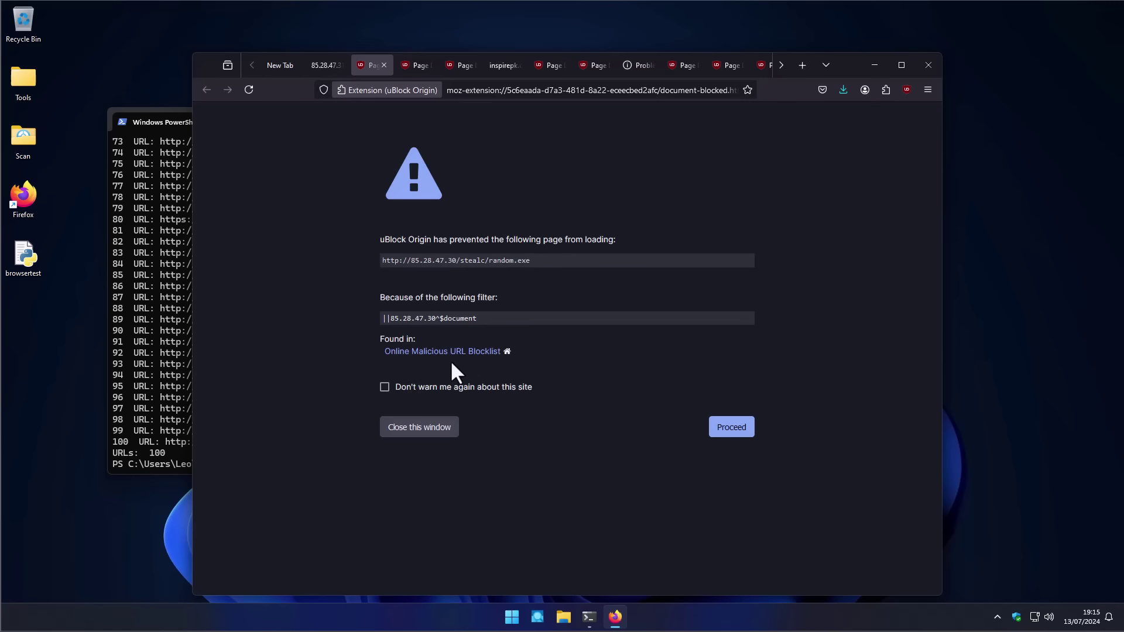
left_click(835, 90)
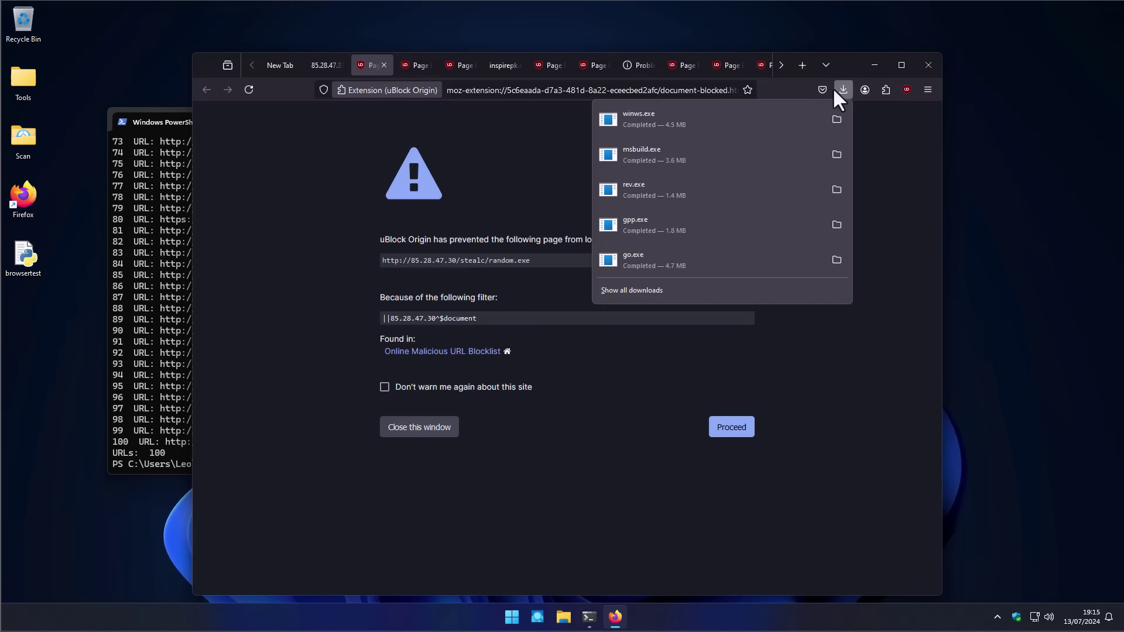
left_click(642, 504)
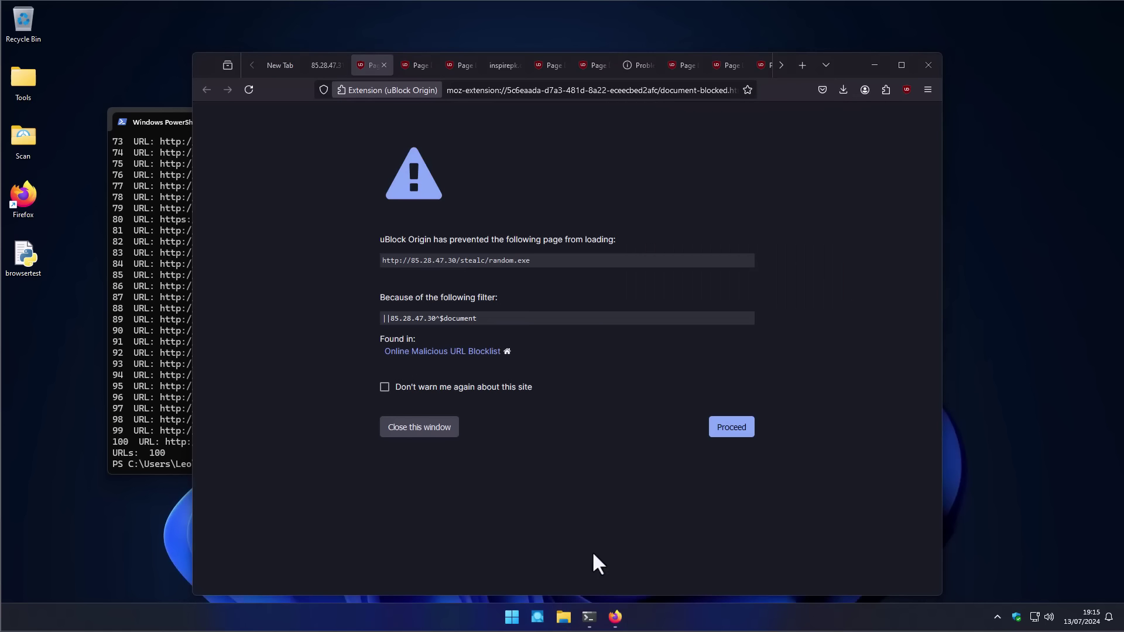
key("super+e")
Step: Review the 22 applications in the Downloads folder, then bring Firefox back in front
left_click(296, 316)
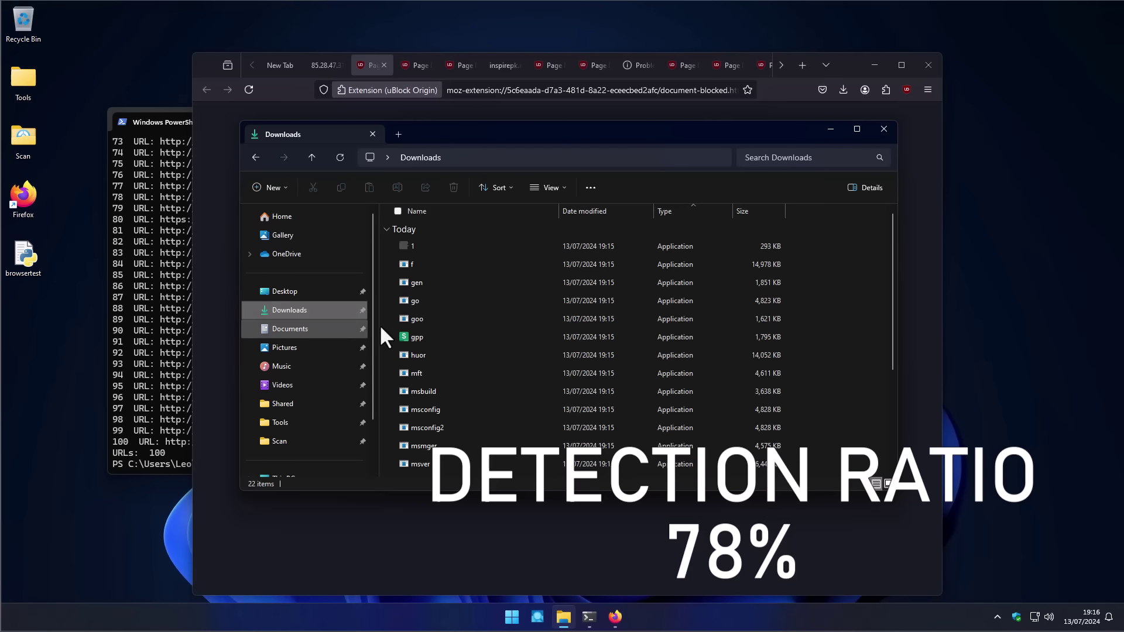
left_click(372, 62)
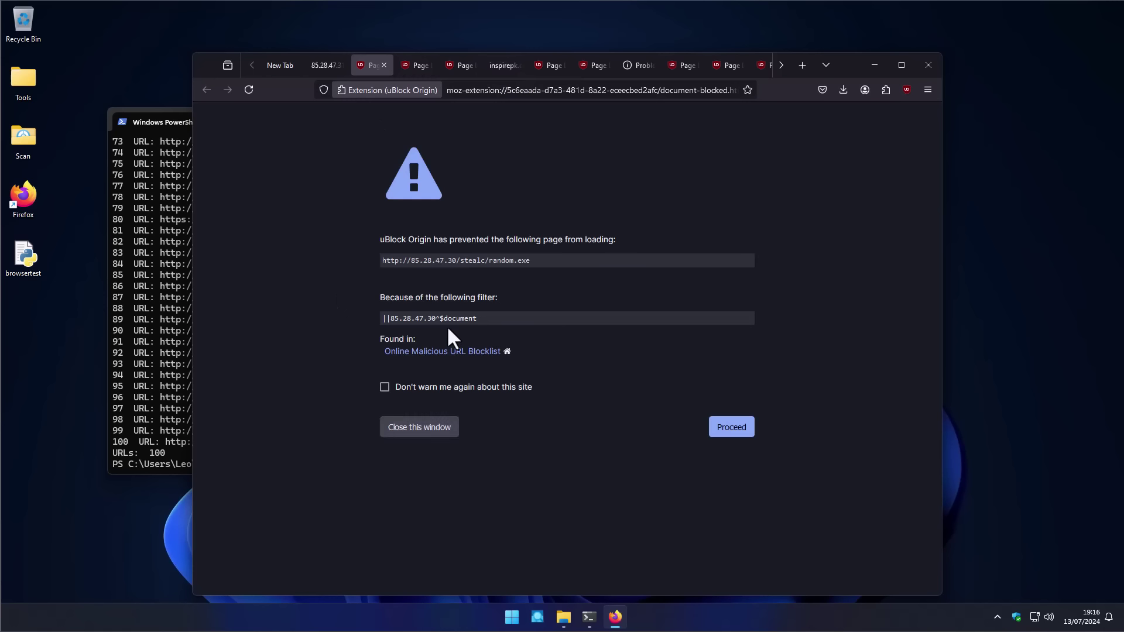
Step: Open Firefox settings from the main menu and scroll through Privacy & Security
left_click(928, 89)
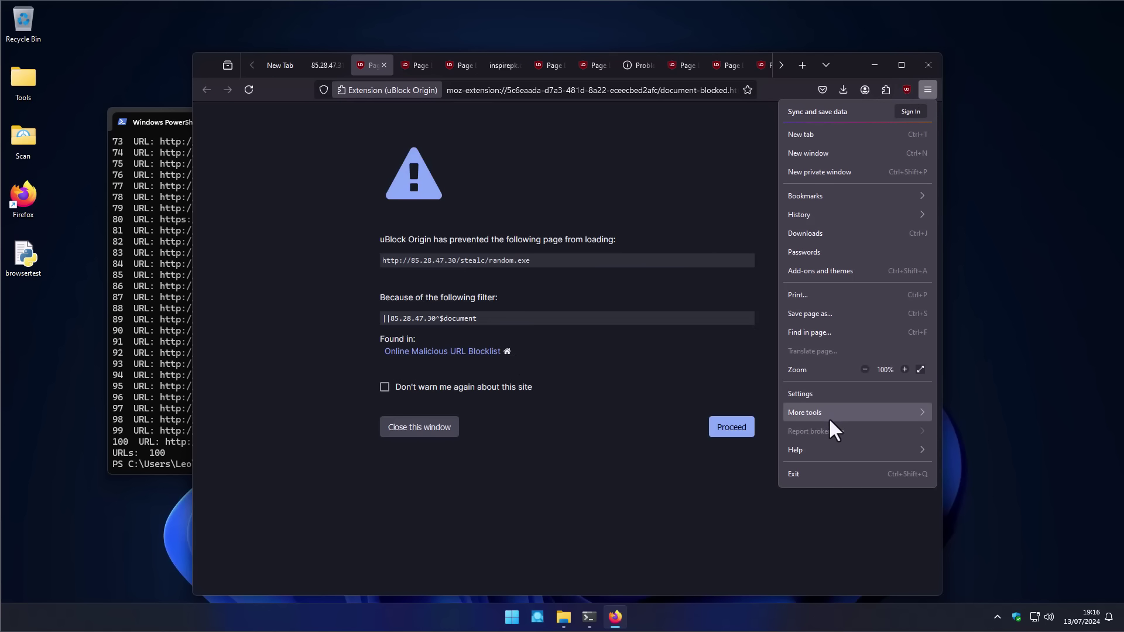
left_click(825, 398)
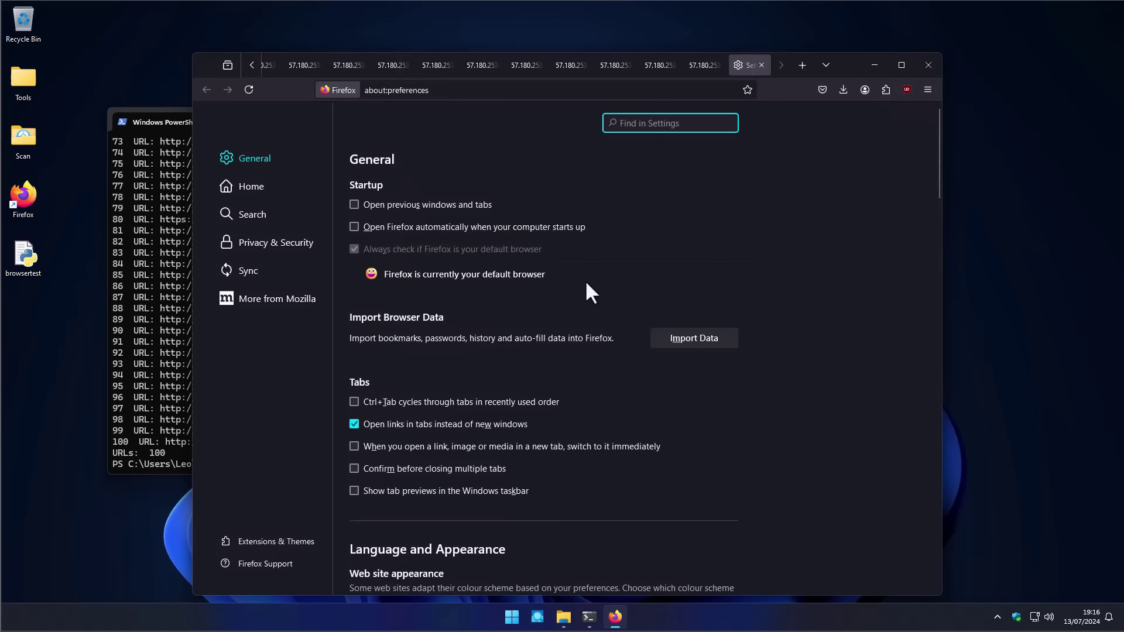
left_click(270, 246)
scroll(494, 449, "down", 15)
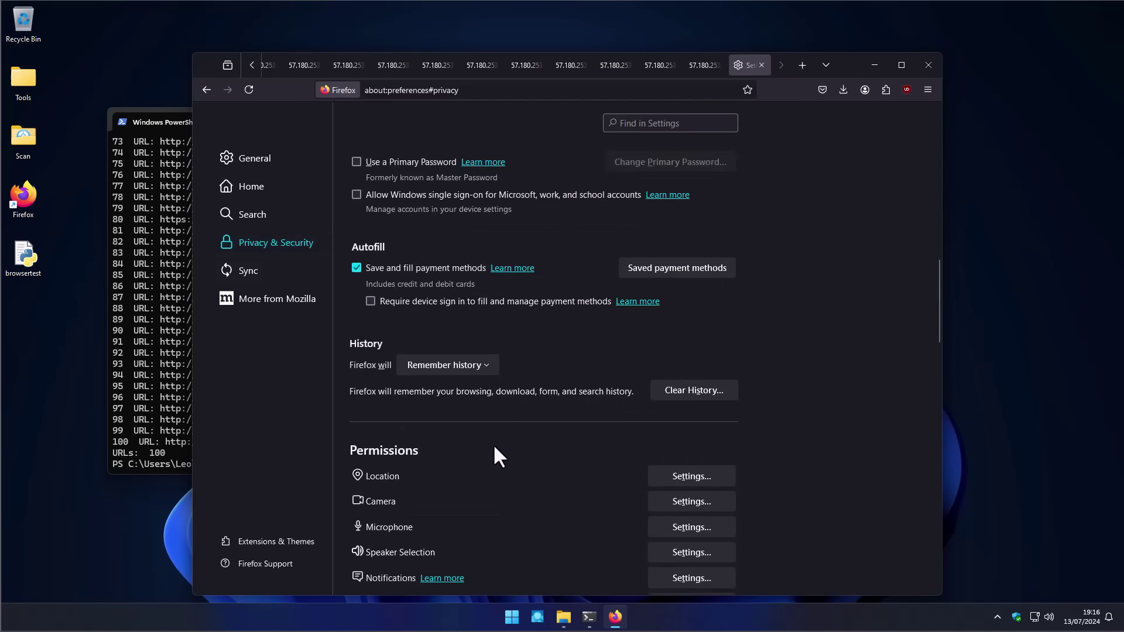
scroll(494, 451, "up", 5)
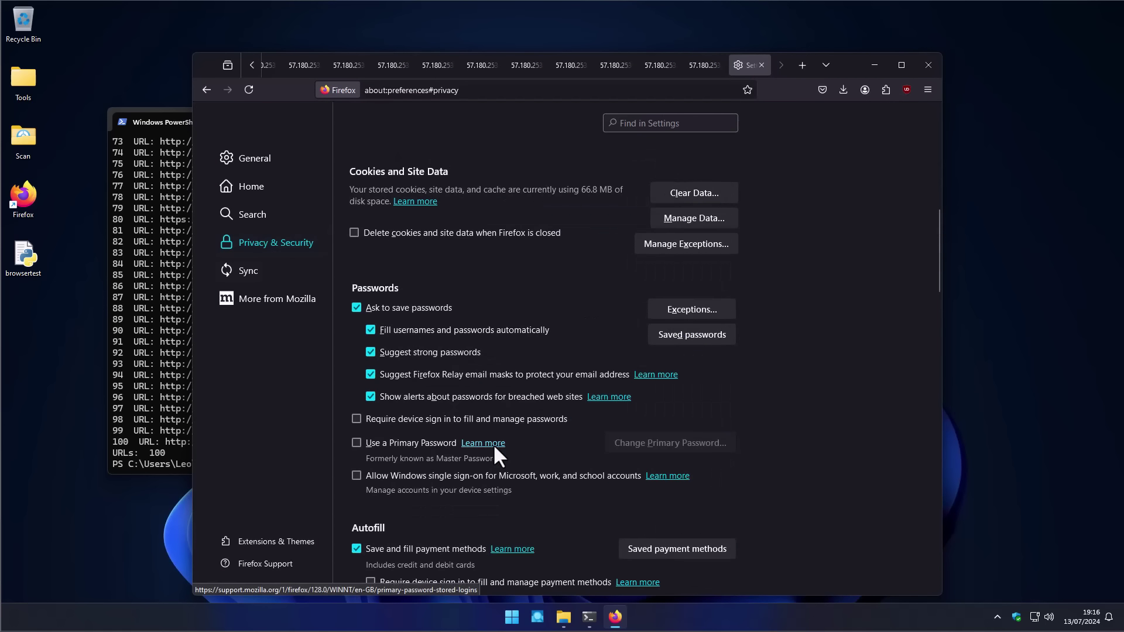
scroll(492, 444, "down", 15)
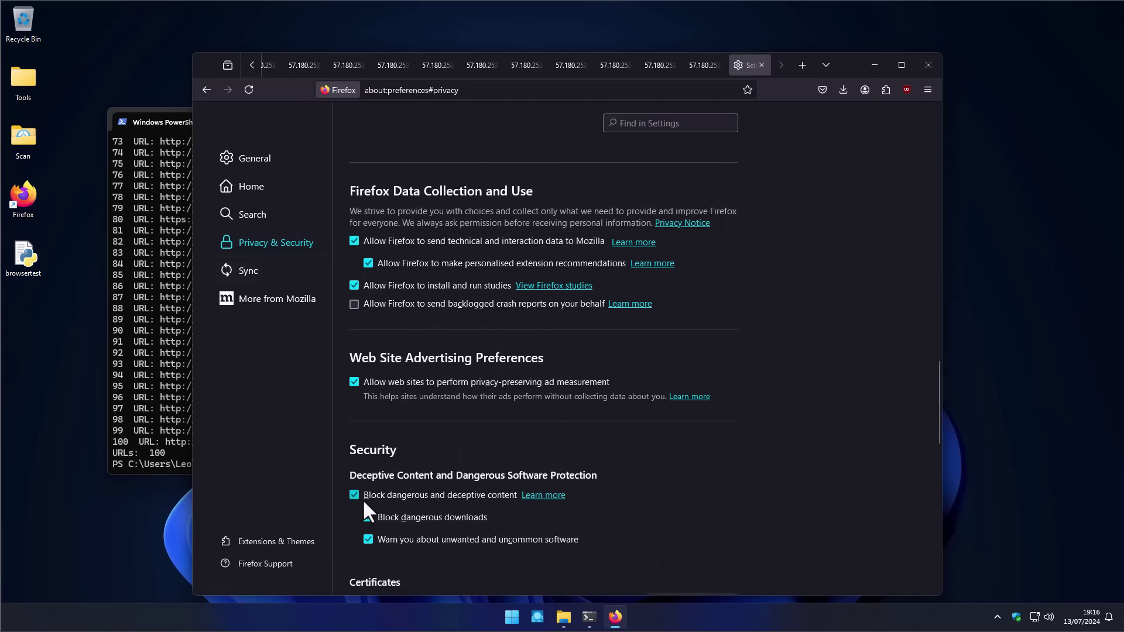
Step: From the msbuild.exe tab, switch off uBlock Origin in the Add-ons Manager
left_click(364, 64)
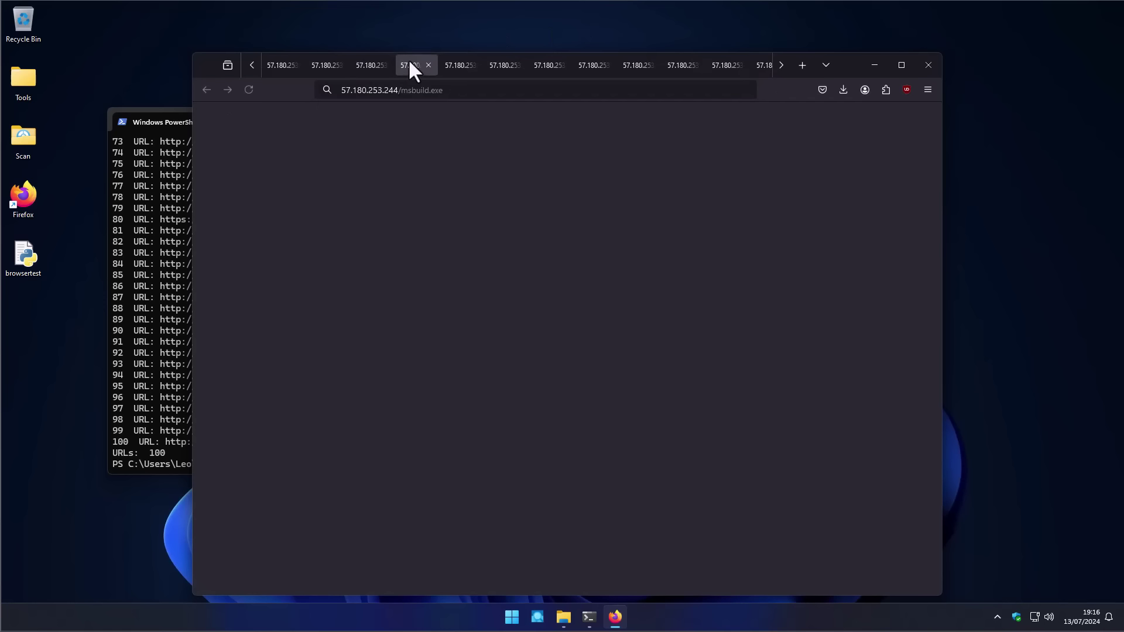
left_click(905, 88)
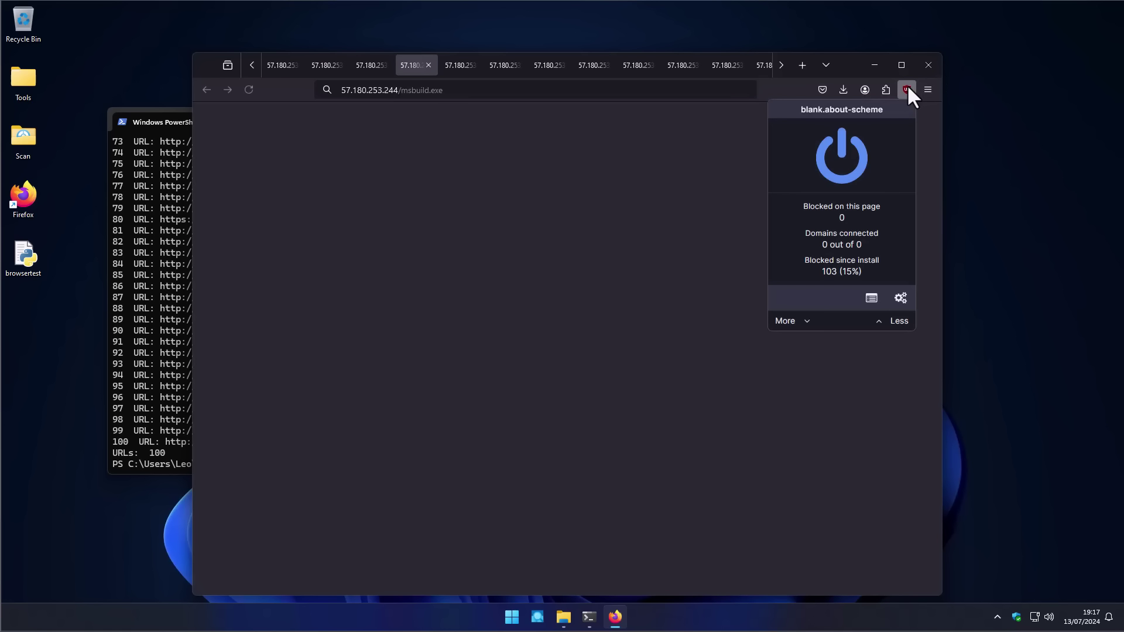
left_click(928, 90)
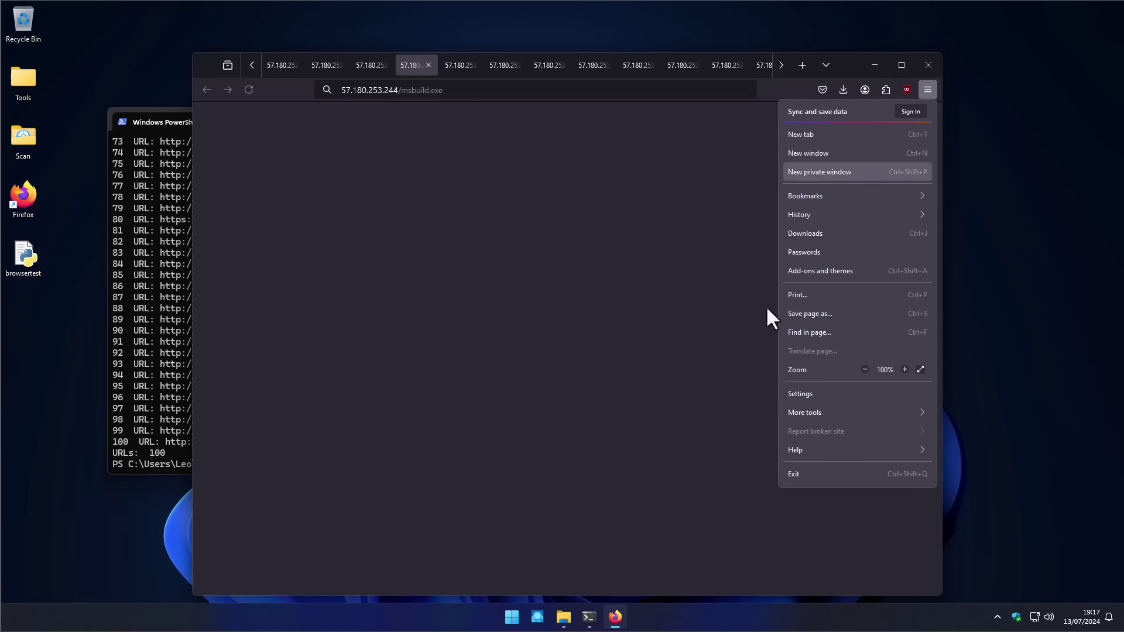
left_click(817, 393)
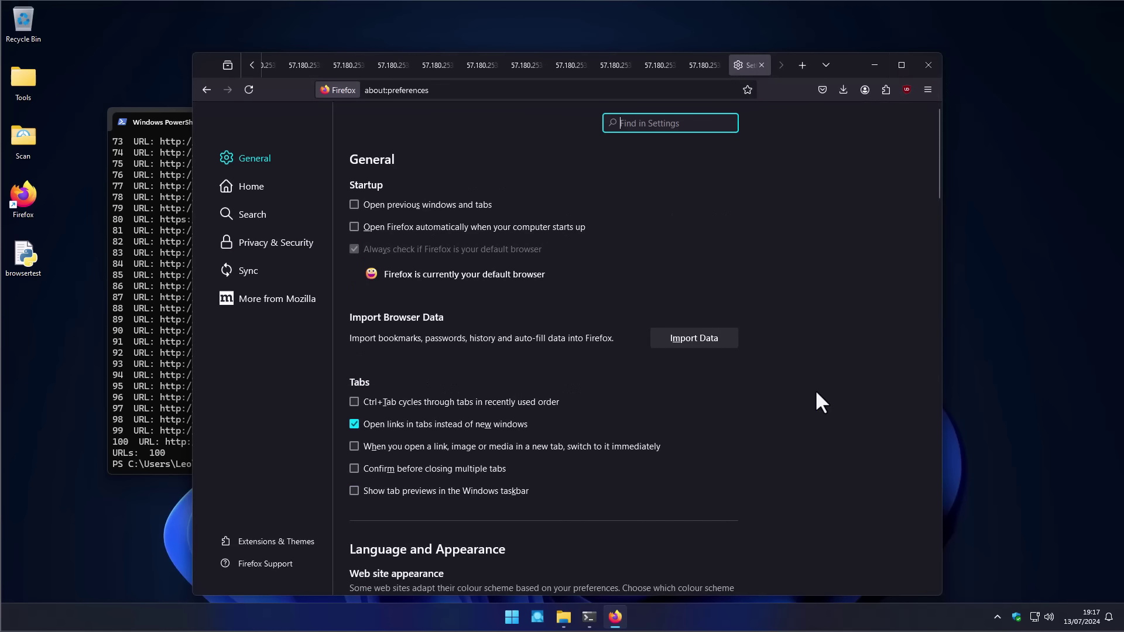
key("ctrl+shift+a")
left_click(699, 222)
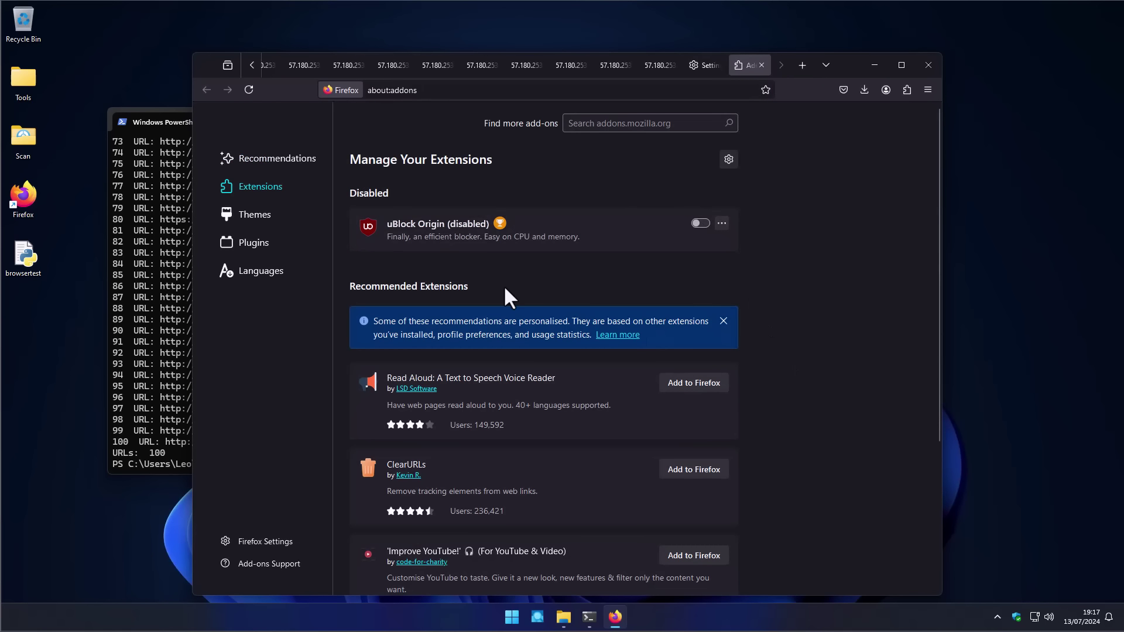
Step: Close Firefox, delete all 22 files in Downloads, and bring PowerShell forward
left_click(930, 66)
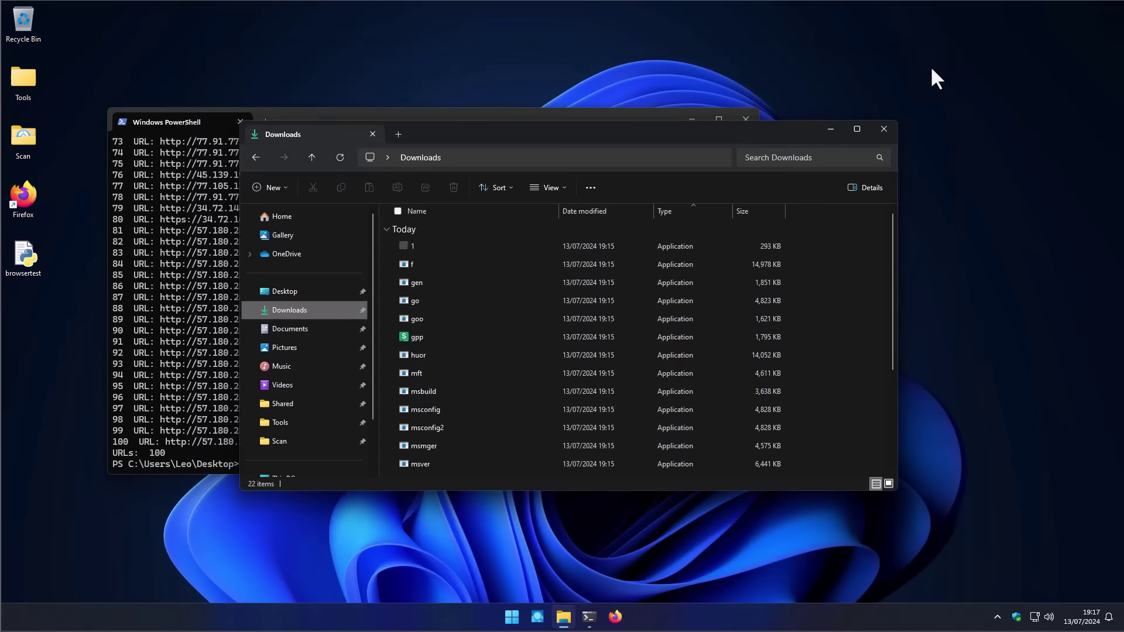
left_click(492, 353)
key("ctrl+a")
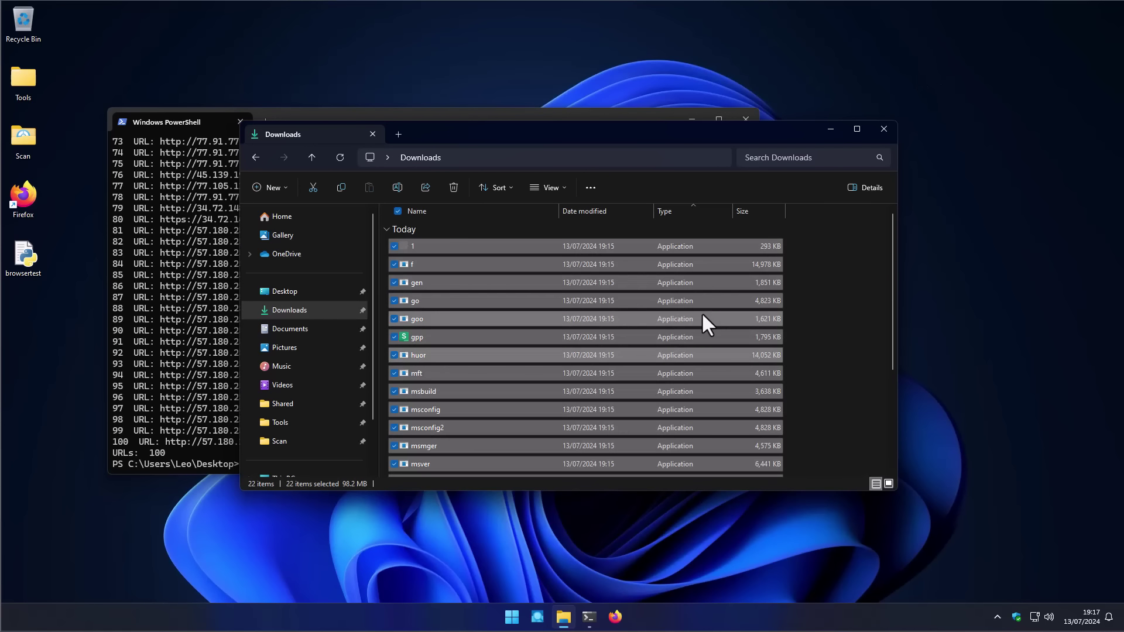
key("Delete")
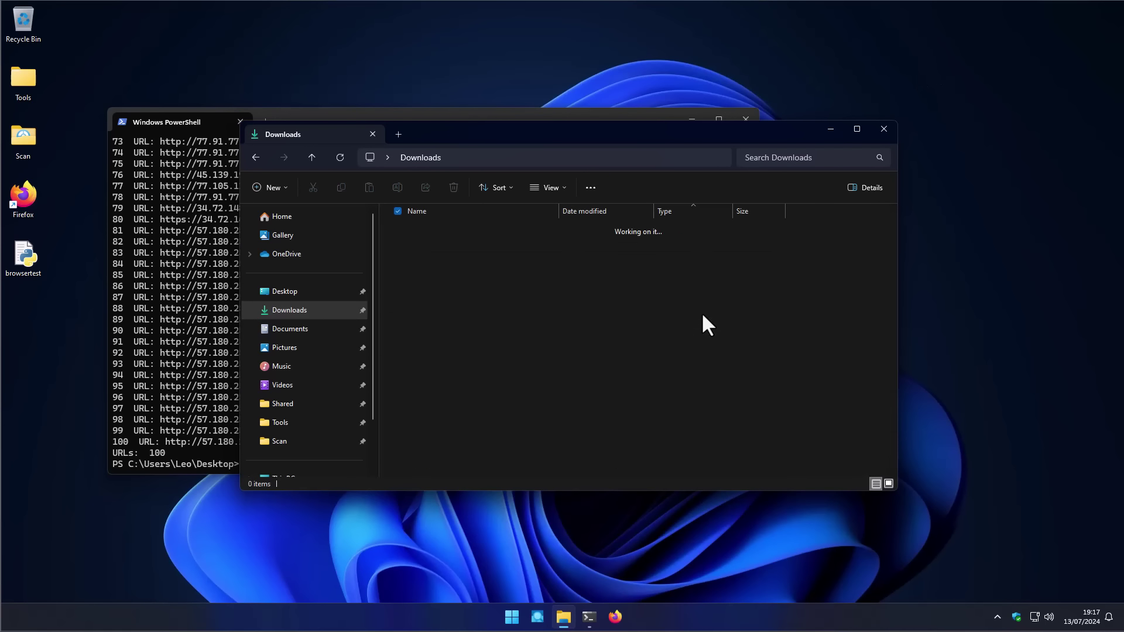
left_click(310, 116)
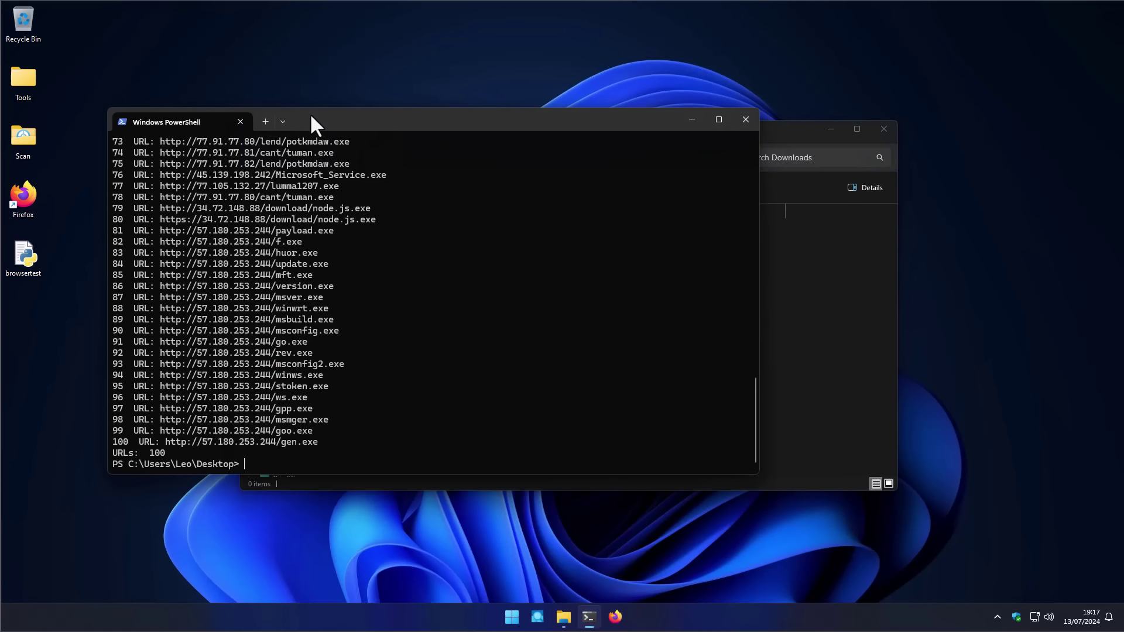
Step: Rerun 'python browsertest.py' and watch it reopen the malware URLs as Firefox tabs
key("Up")
key("Return")
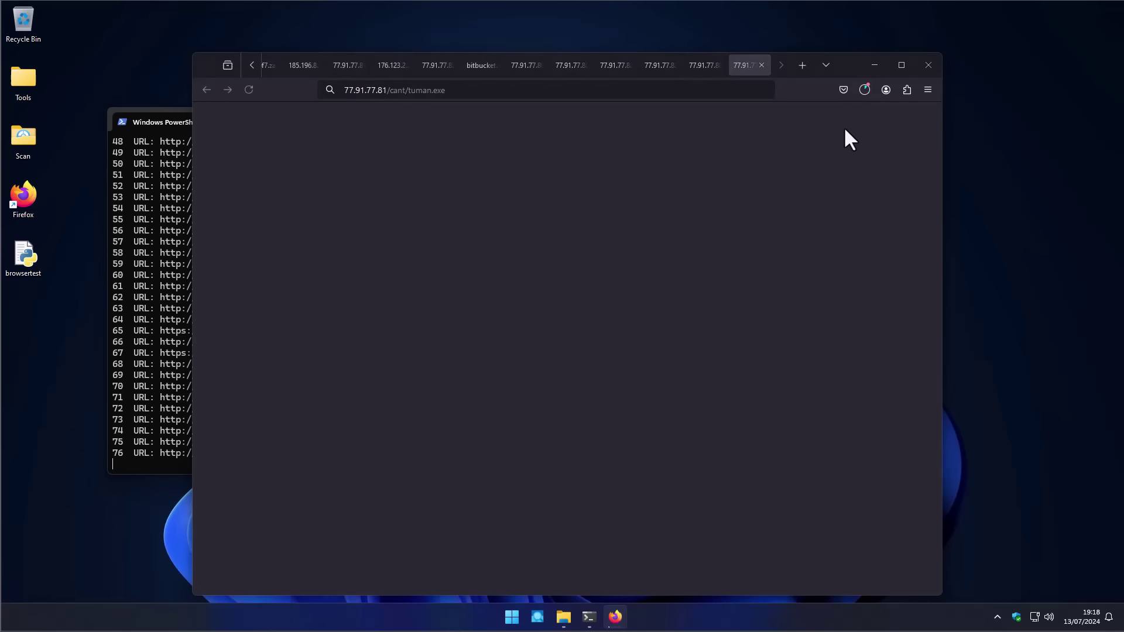
left_click(141, 270)
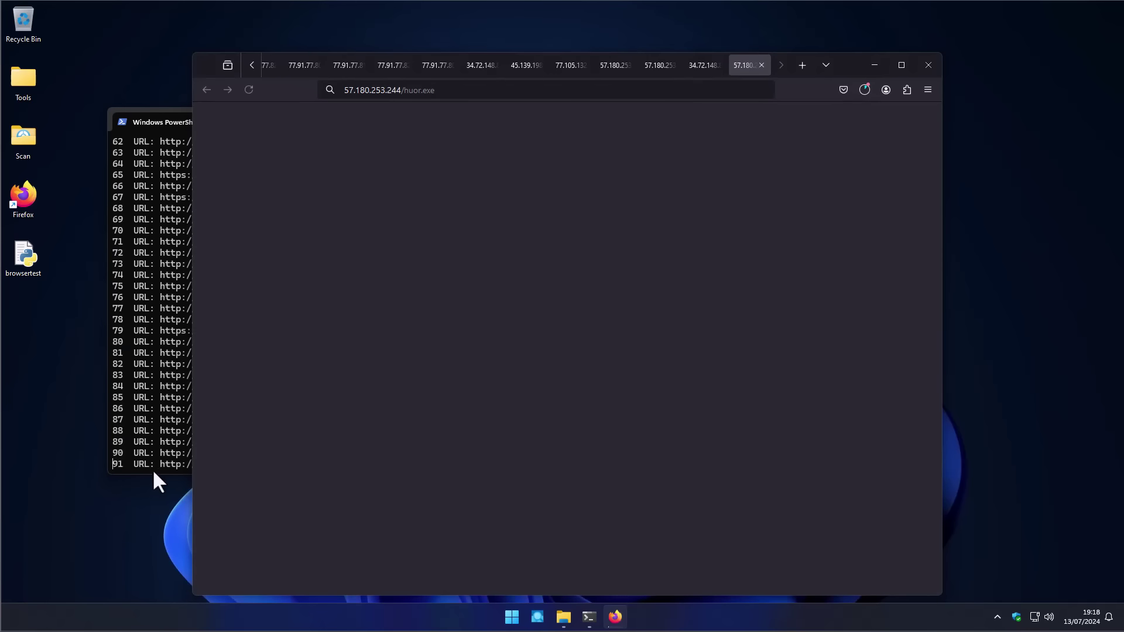
Step: Check Firefox's downloads list and winws.exe's block reason, then bring up the Downloads folder in File Explorer
left_click(866, 91)
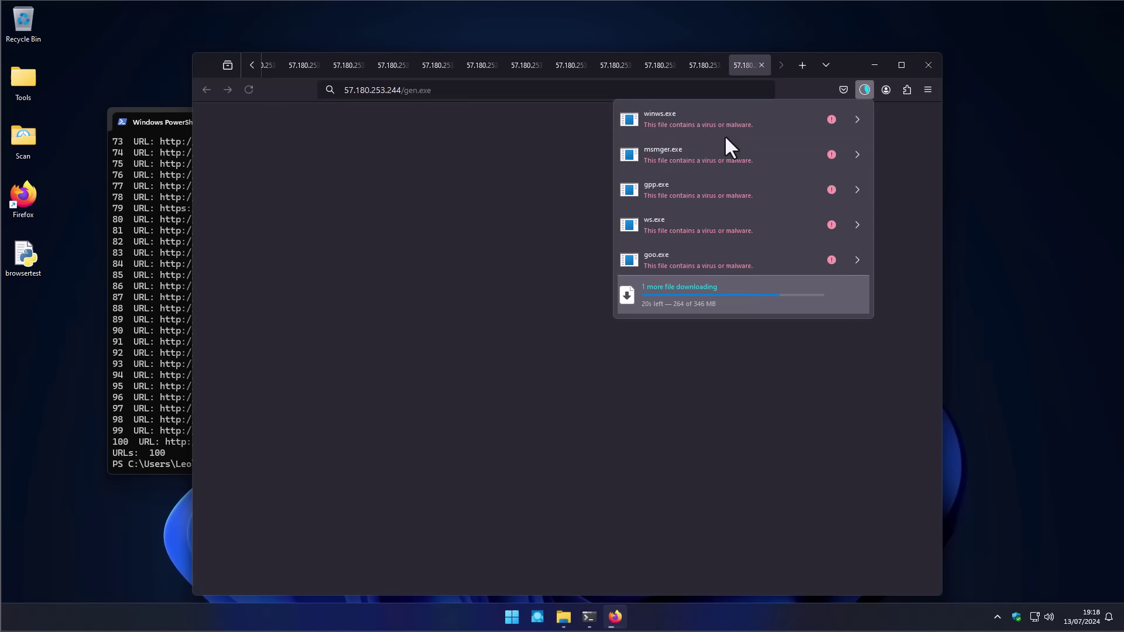
left_click(857, 119)
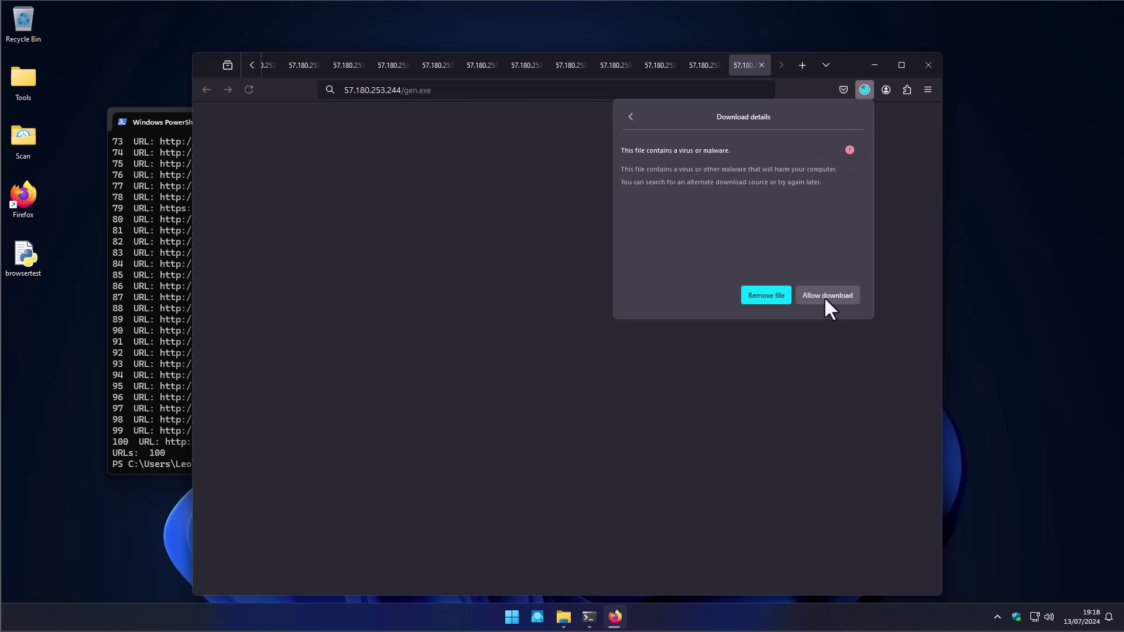
left_click(632, 117)
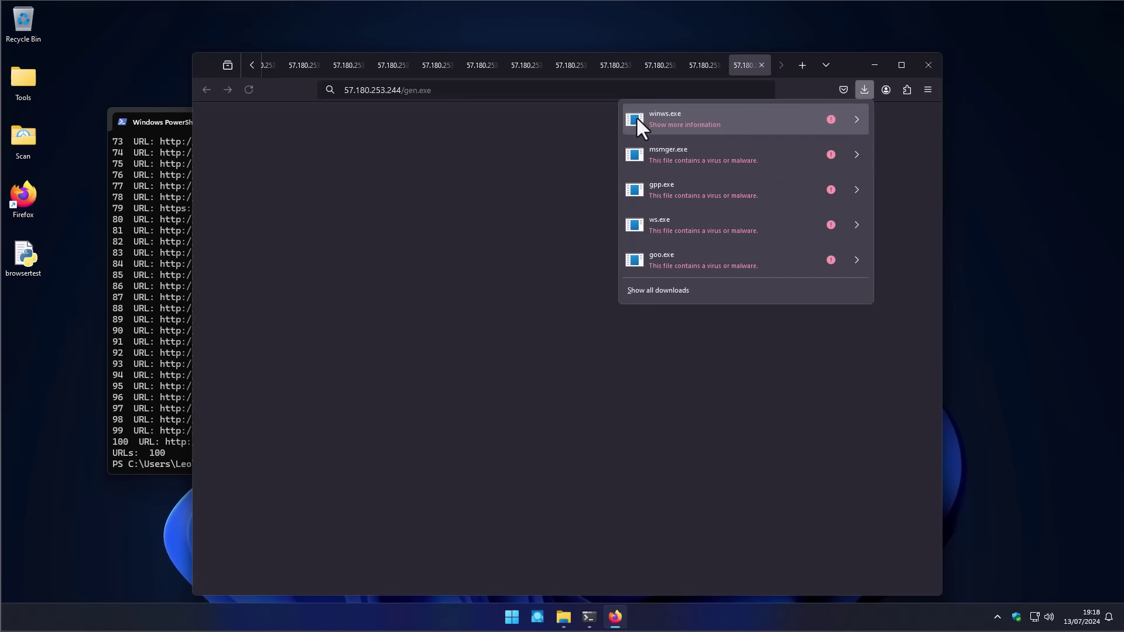
left_click(562, 617)
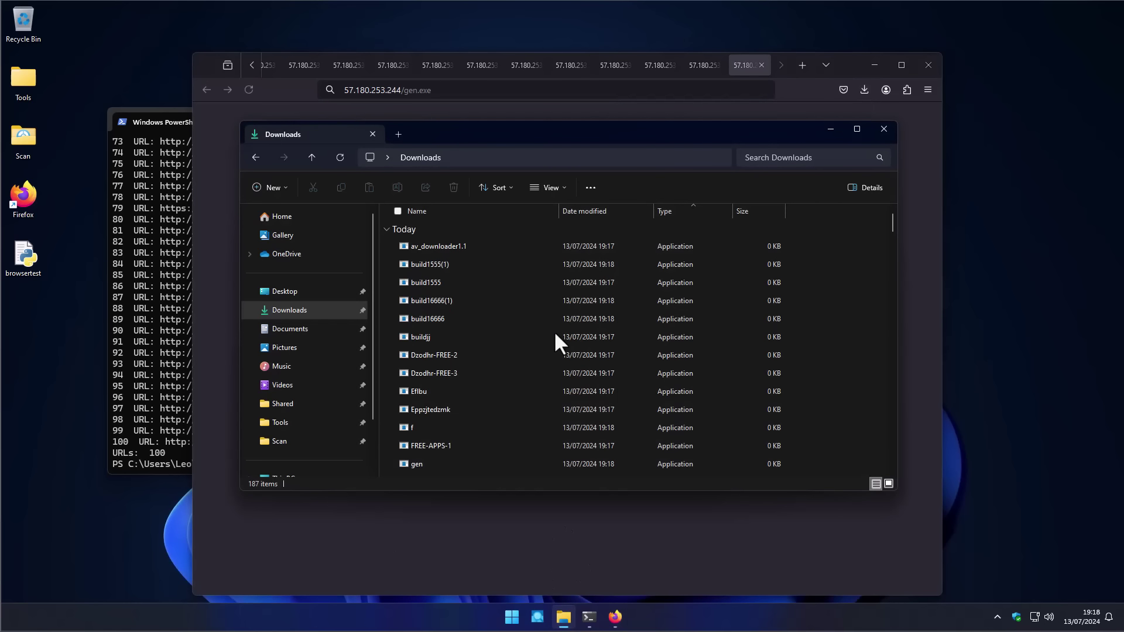
Step: Close Firefox, sort Downloads by size, and select the zero-byte files such as Z2K-1
scroll(552, 328, "down", 1)
scroll(552, 328, "down", 11)
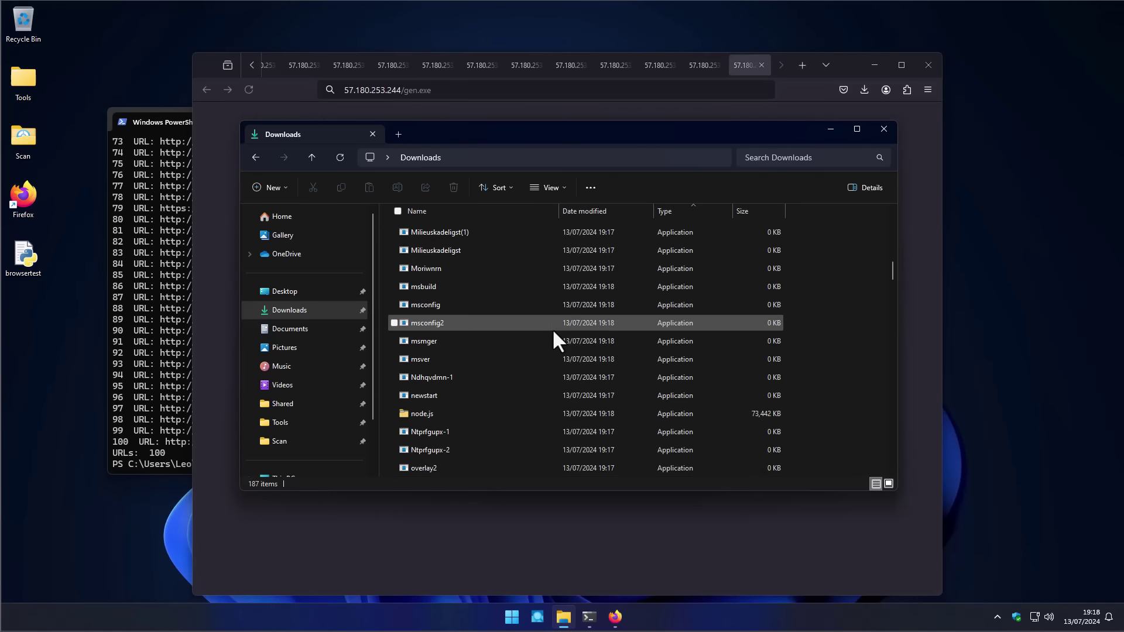
left_click(927, 64)
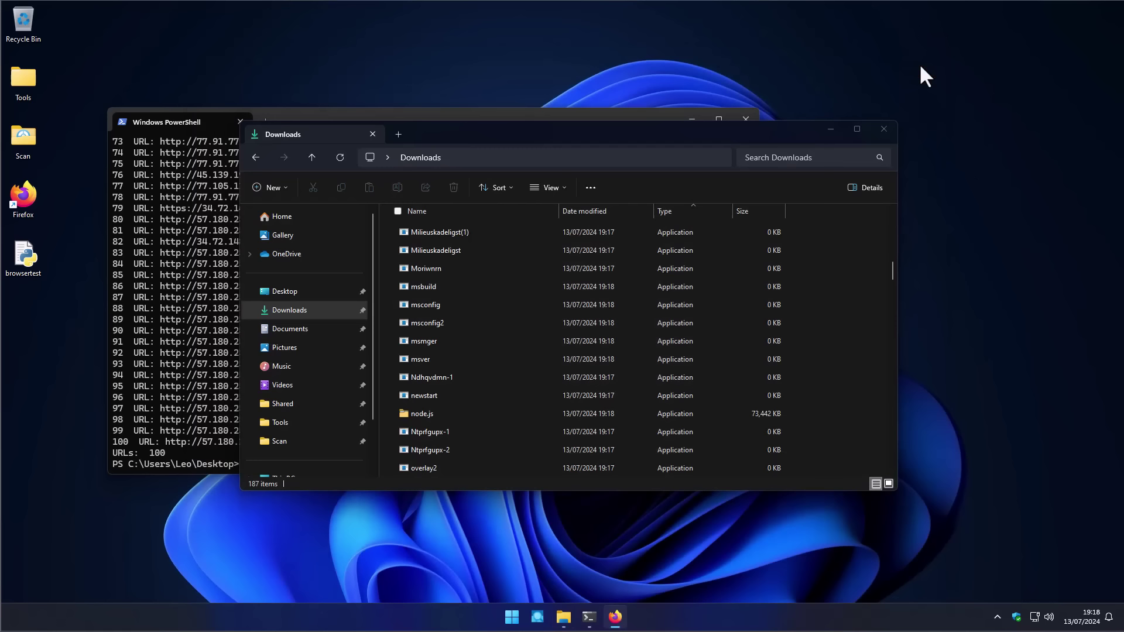
left_click(753, 211)
scroll(783, 266, "down", 5)
scroll(785, 262, "down", 20)
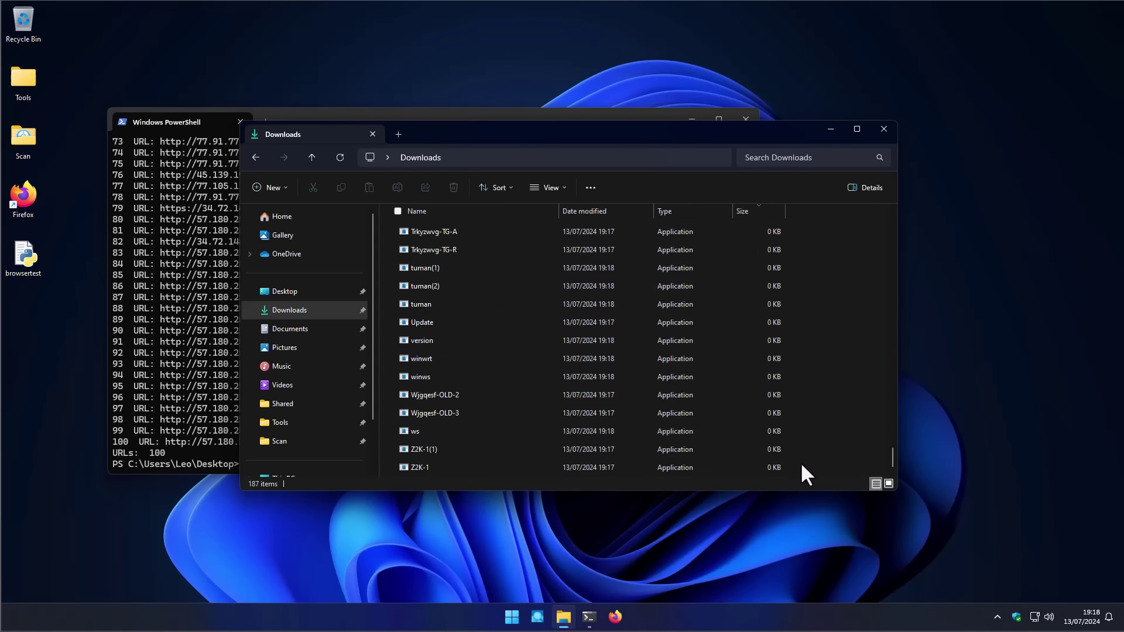
left_click(774, 467)
left_click_drag(890, 459, 886, 353)
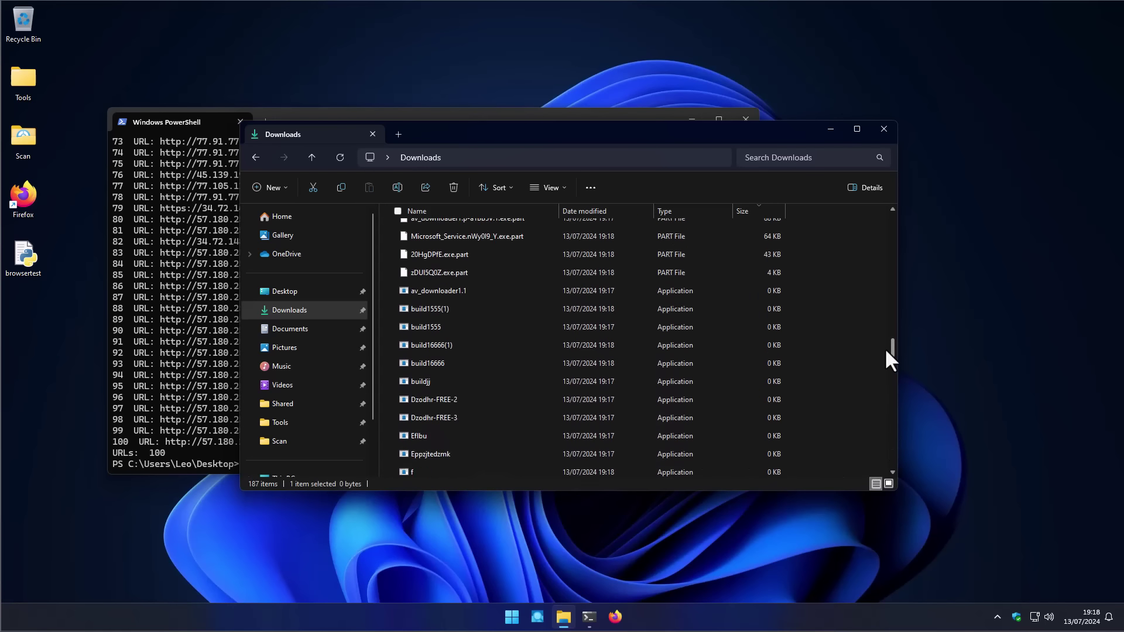
left_click(673, 280, "shift")
scroll(622, 268, "up", 4)
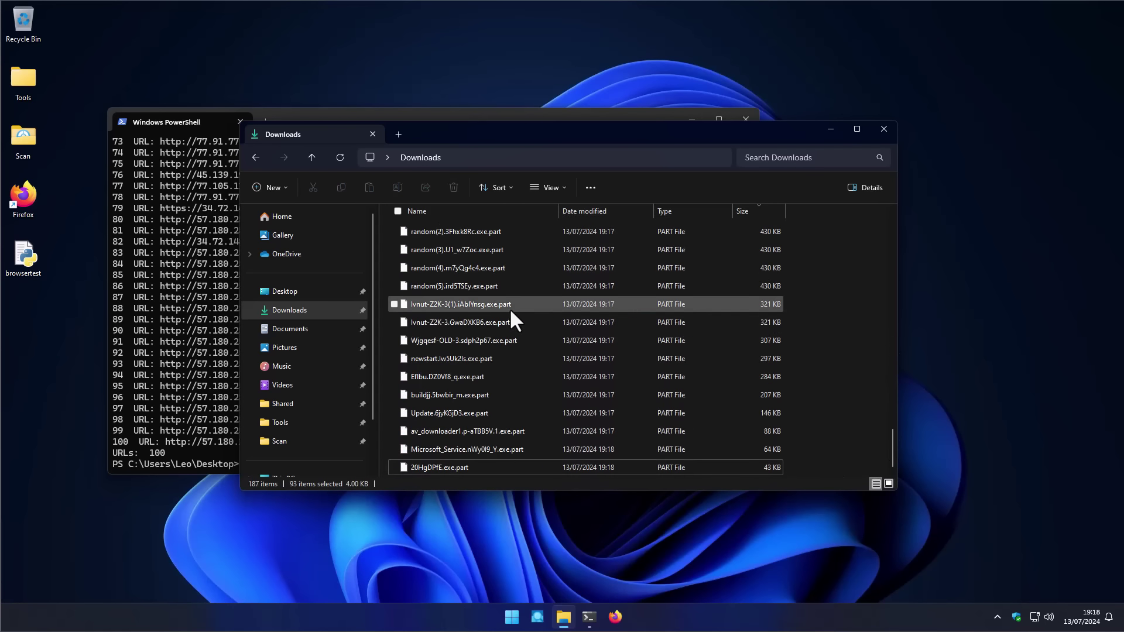
Step: Sort by type and delete every .part partial download file
left_click(676, 210)
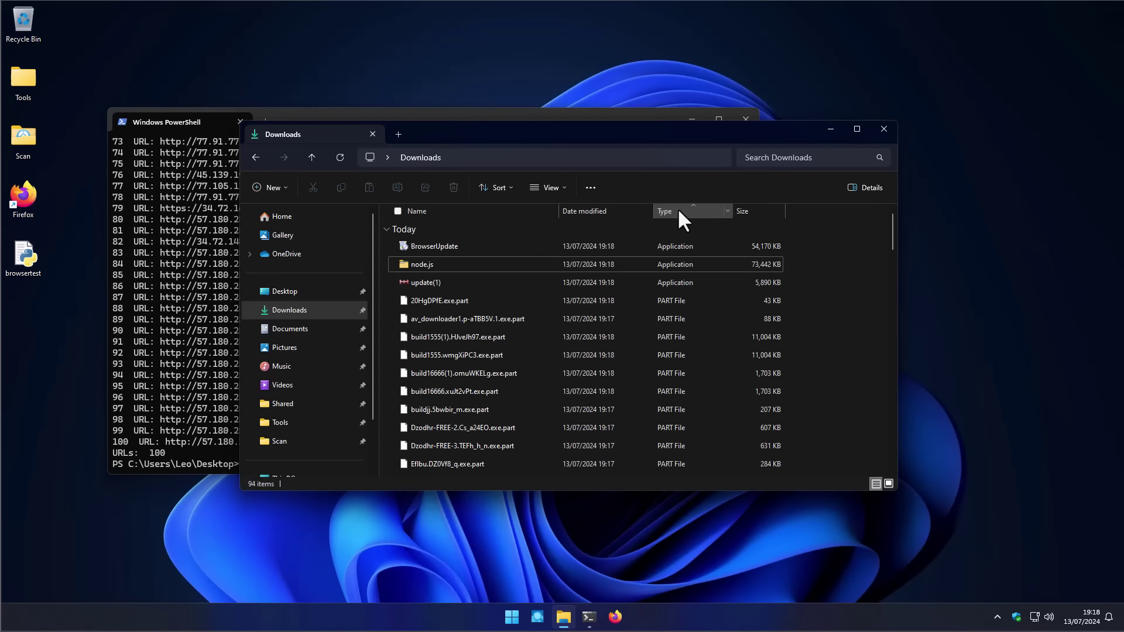
left_click(686, 299)
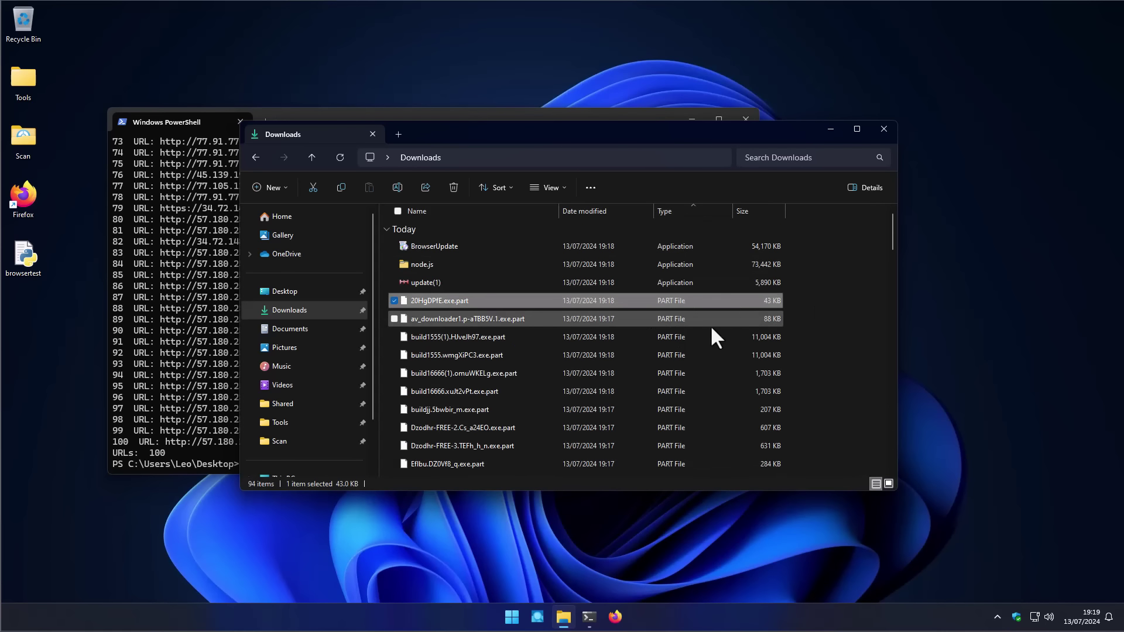
key("shift+End")
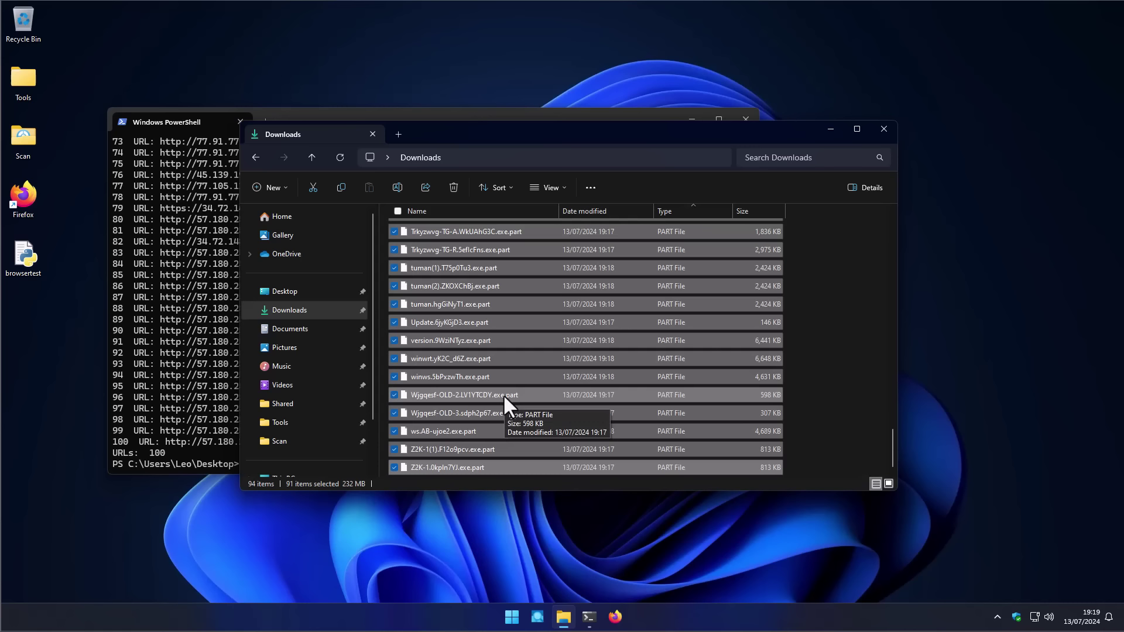
key("Delete")
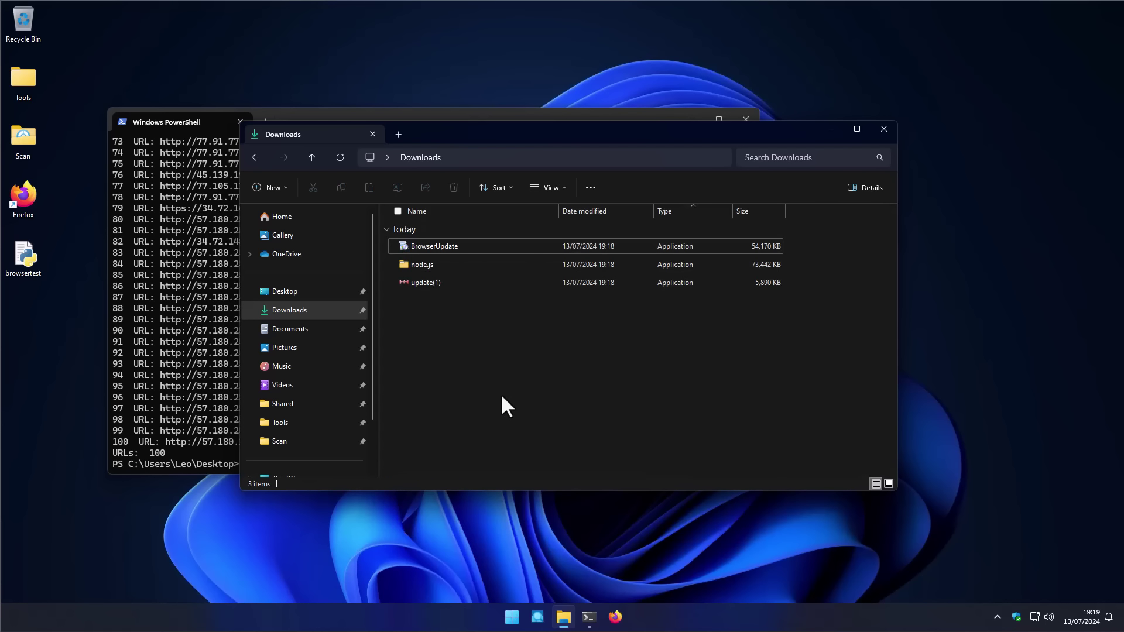
left_click_drag(501, 393, 434, 240)
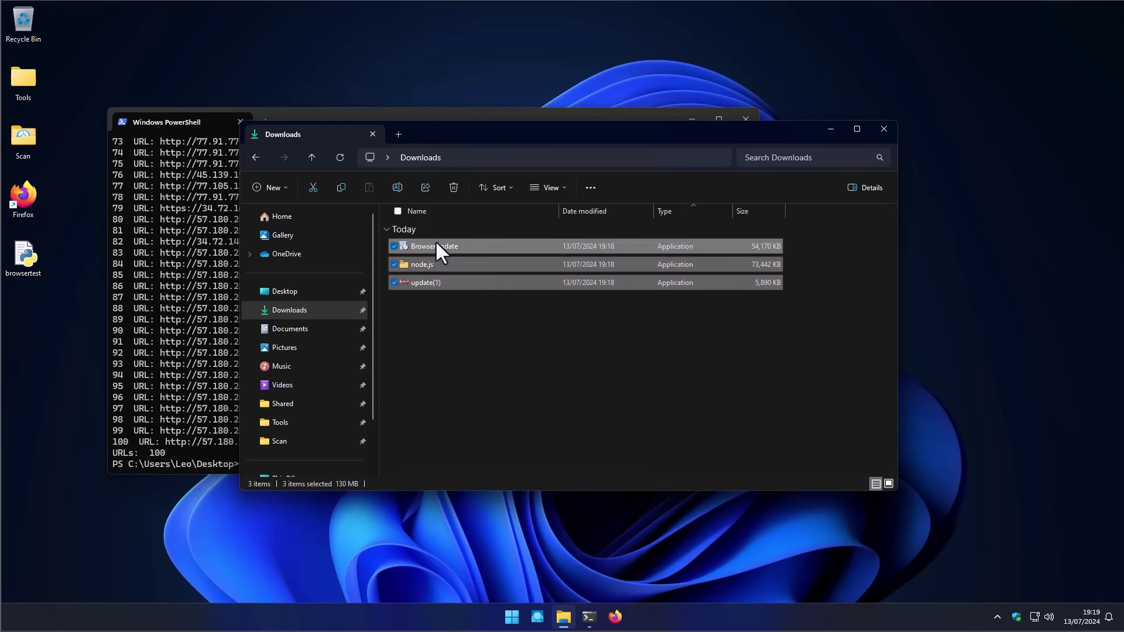
left_click(557, 391)
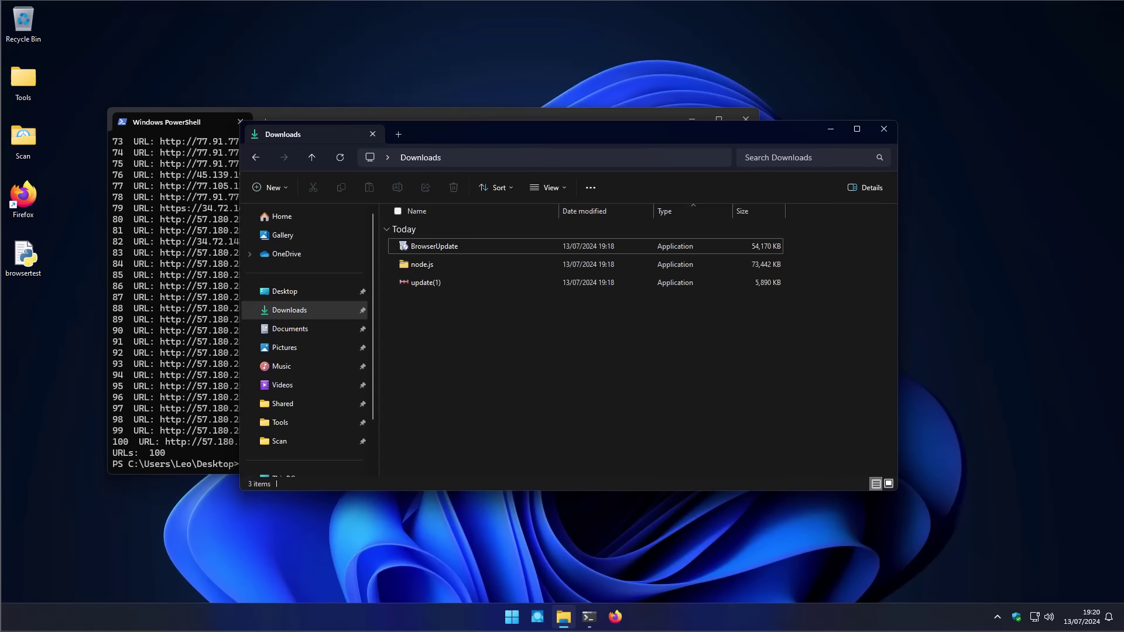
right_click(1016, 617)
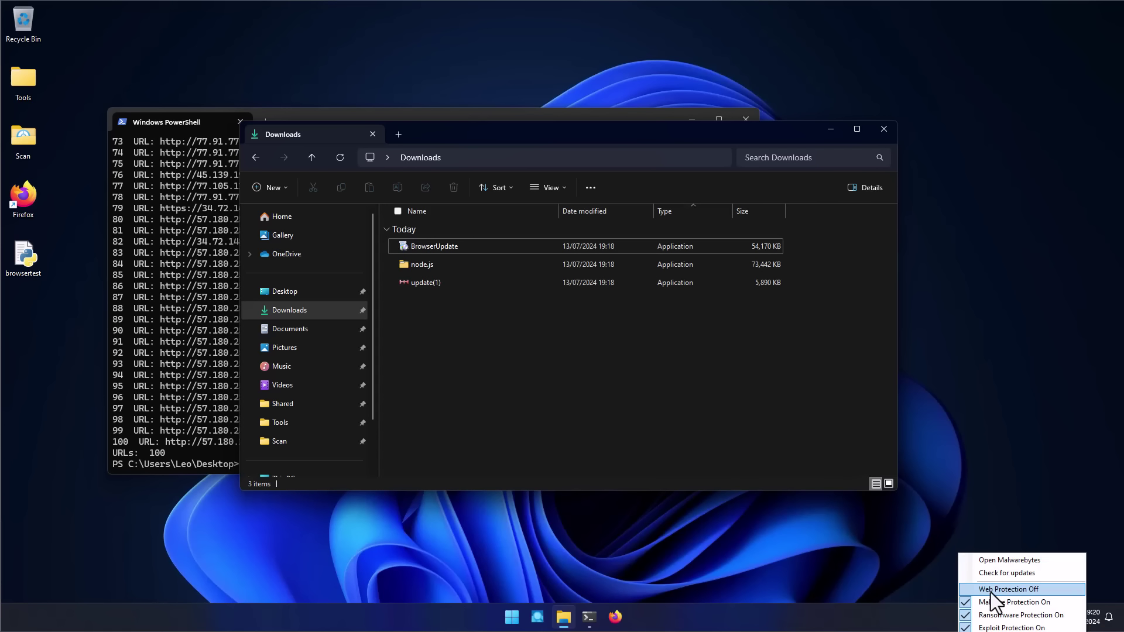
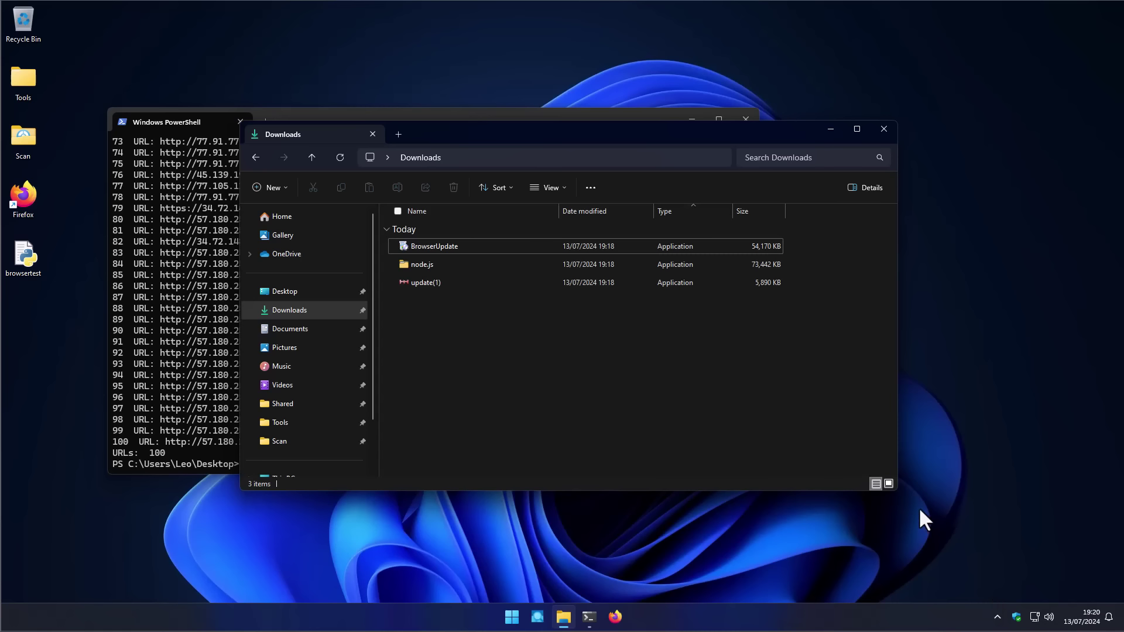
Step: Box-select BrowserUpdate, node.js and update(1) in the Downloads folder
left_click_drag(713, 374, 454, 103)
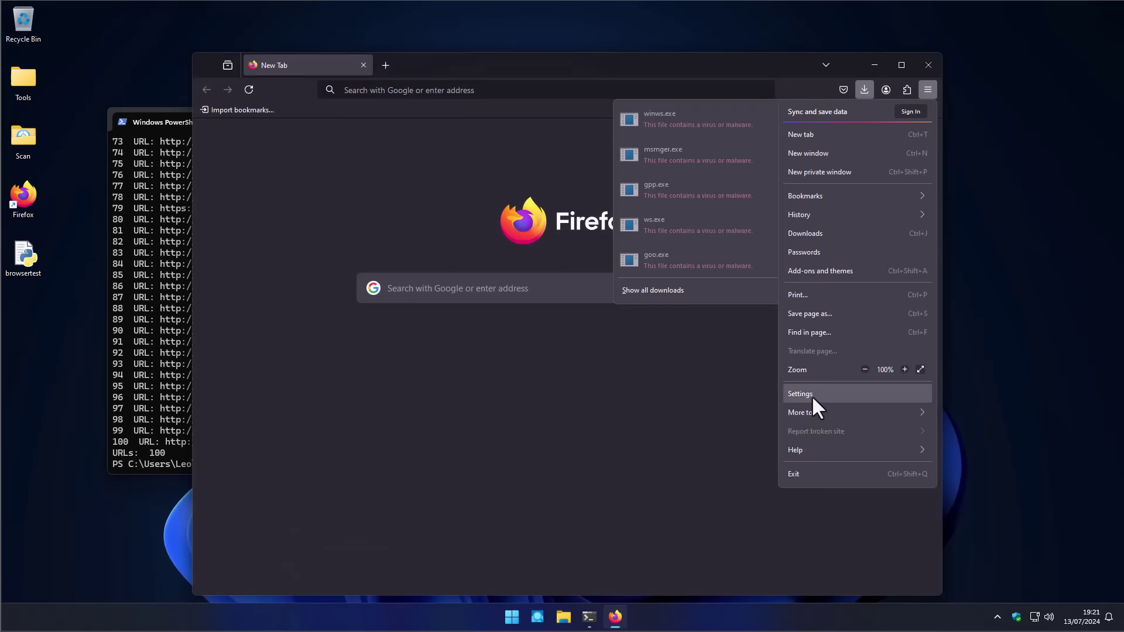
Step: Uncheck Block dangerous and deceptive content in Firefox's Privacy & Security settings
left_click(812, 395)
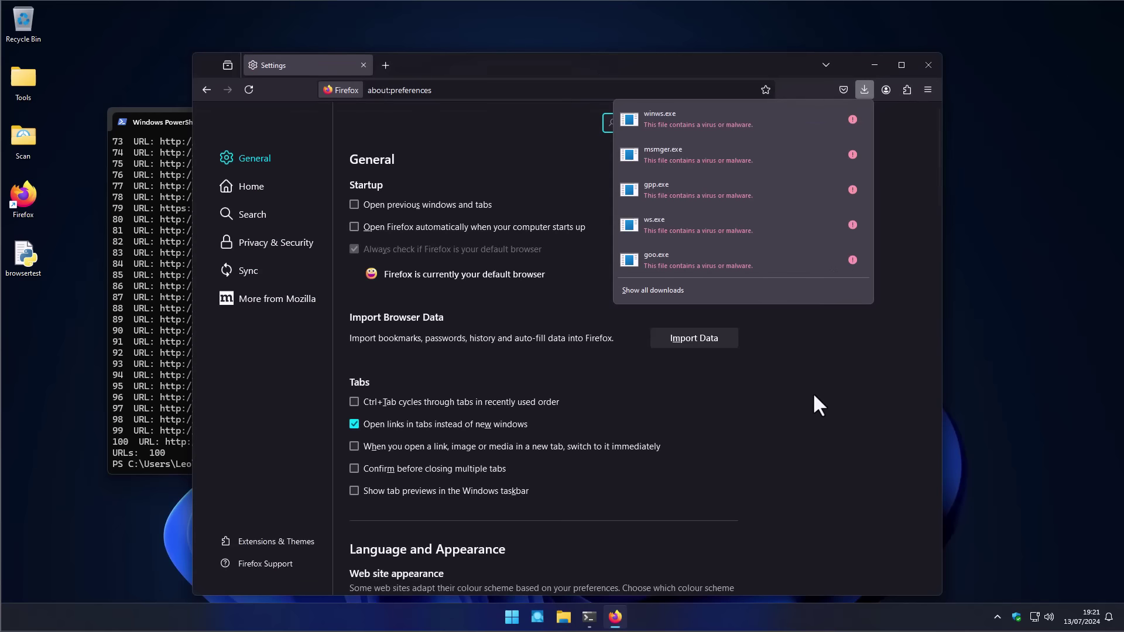
left_click(679, 448)
scroll(625, 425, "down", 6)
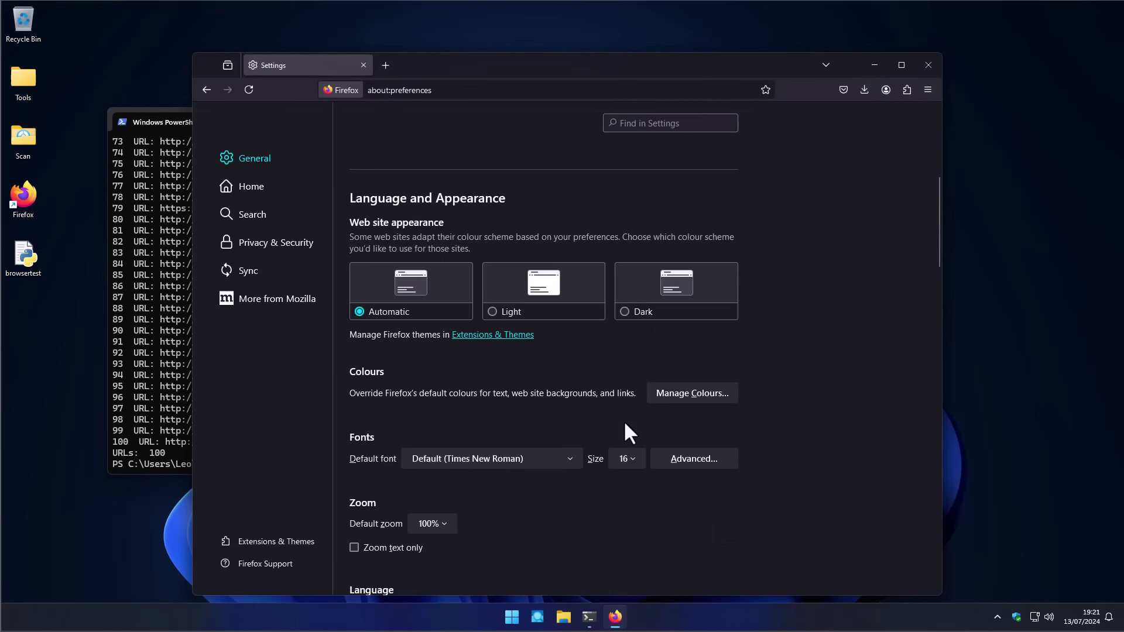
scroll(625, 424, "down", 6)
scroll(626, 430, "down", 10)
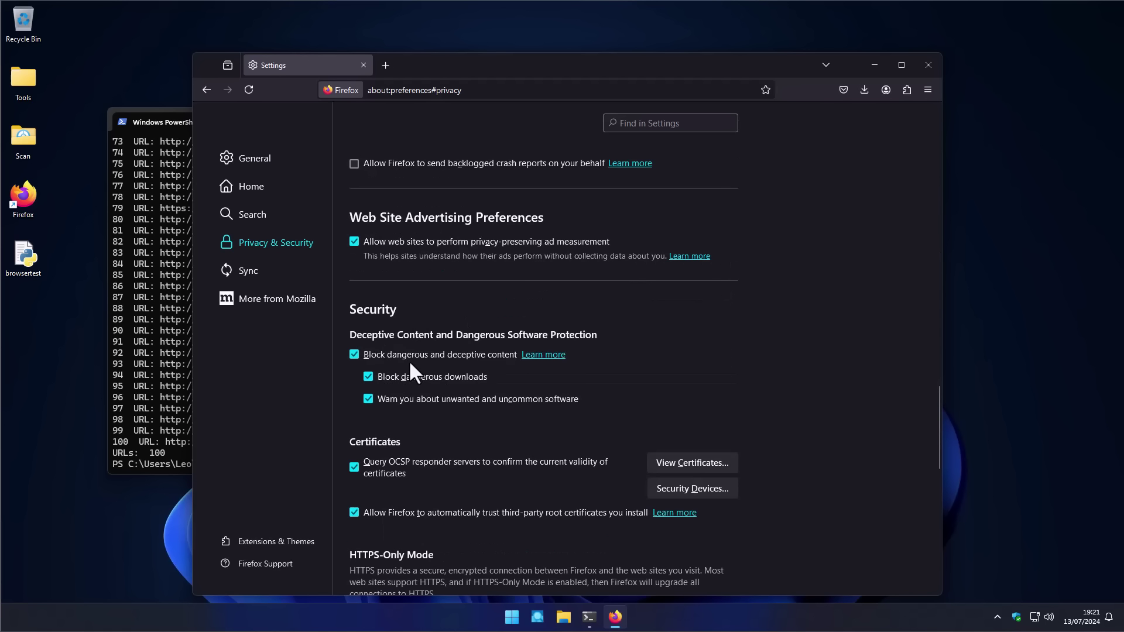
left_click(408, 357)
Step: Search 'malwarebytes bro' and add Malwarebytes Browser Guard to Firefox, approving its permissions
left_click(393, 61)
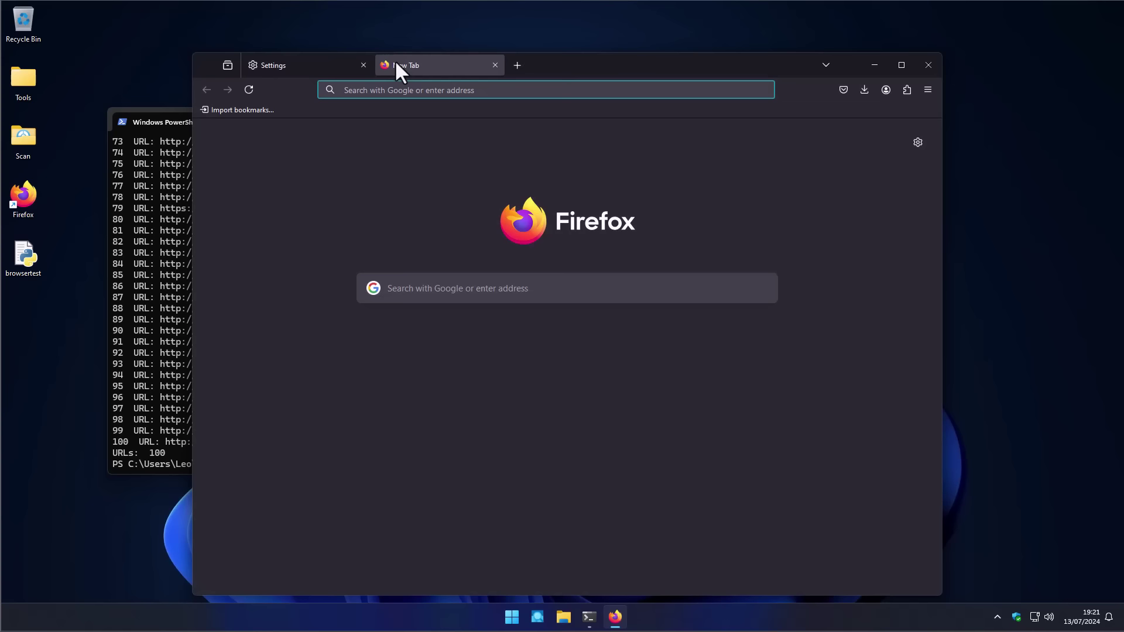
type("malwarebyt")
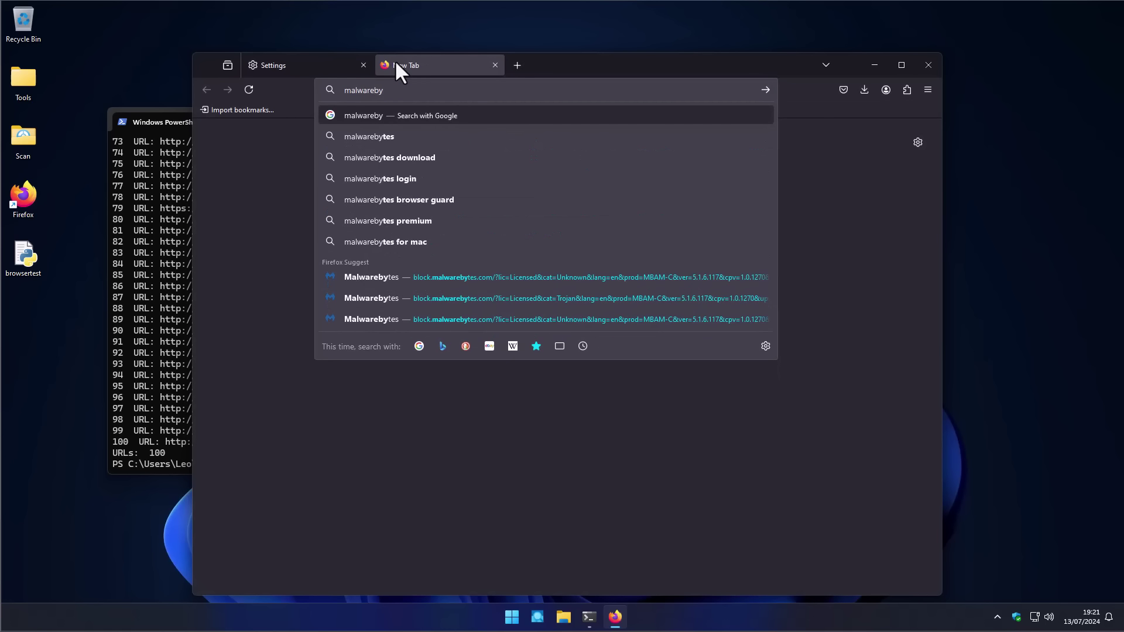
type("es bro")
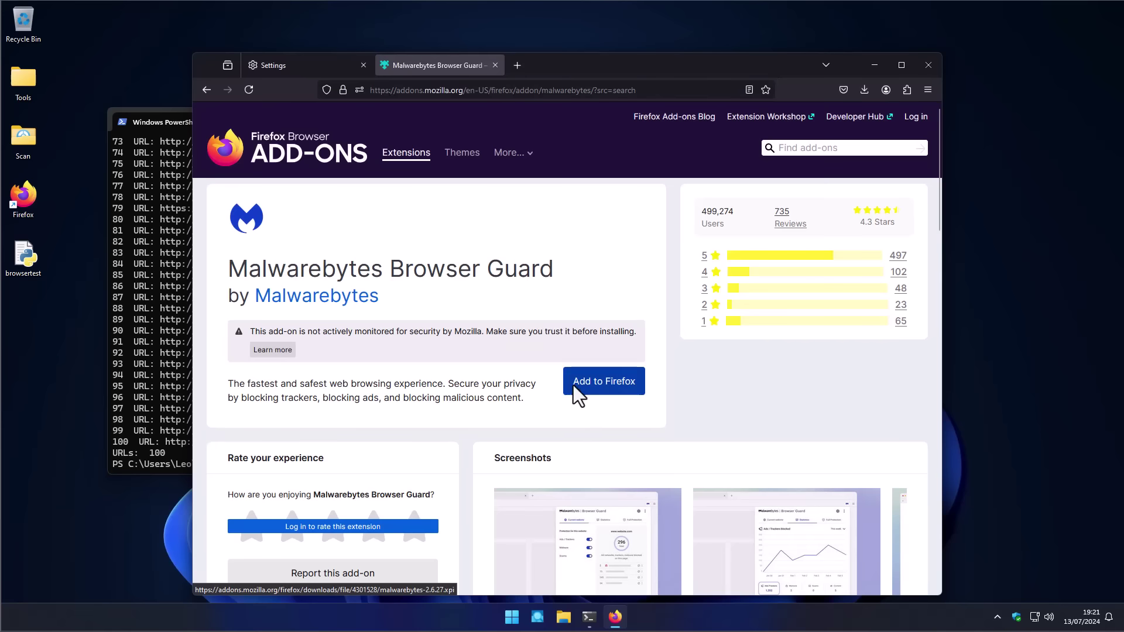
left_click(571, 391)
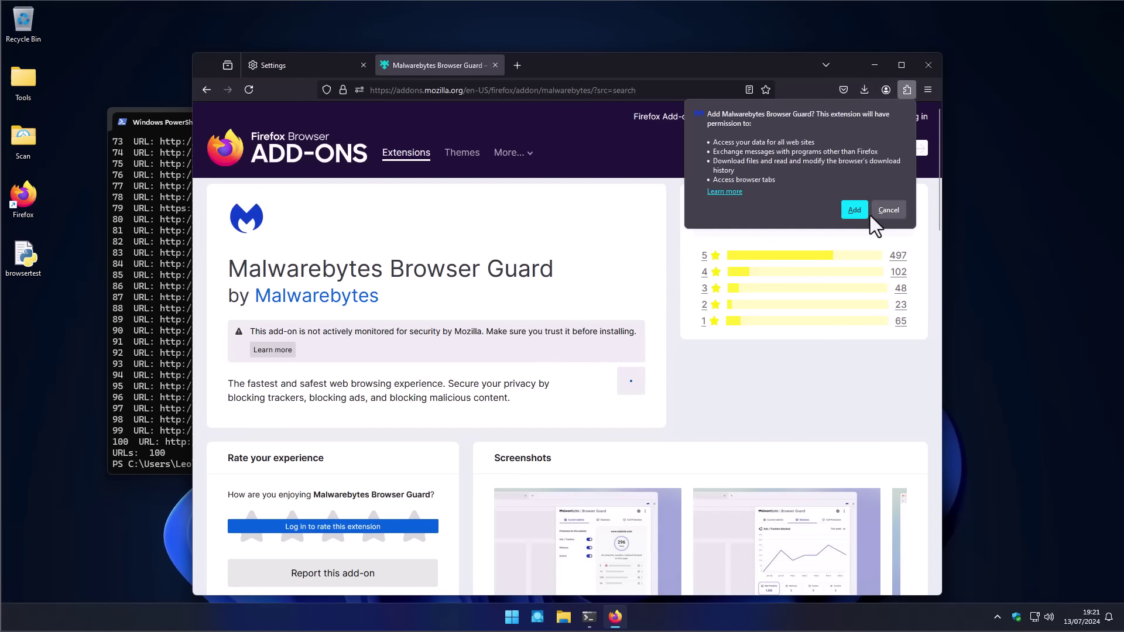
left_click(860, 210)
left_click(909, 175)
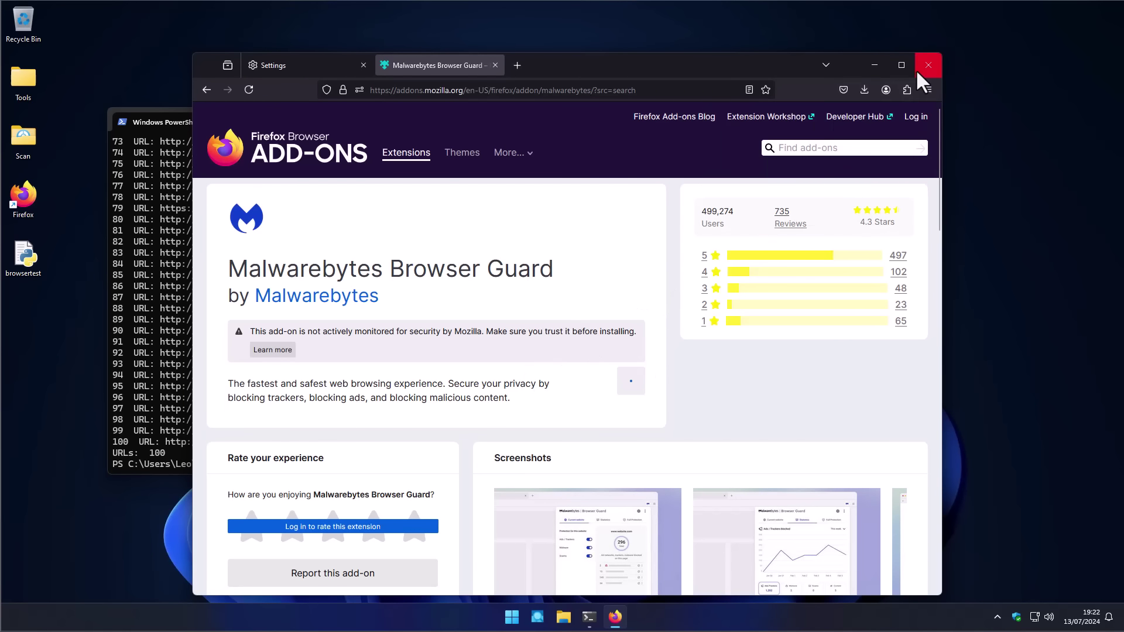
Step: Close Firefox and rerun python browsertest.py from PowerShell's command history
left_click(918, 72)
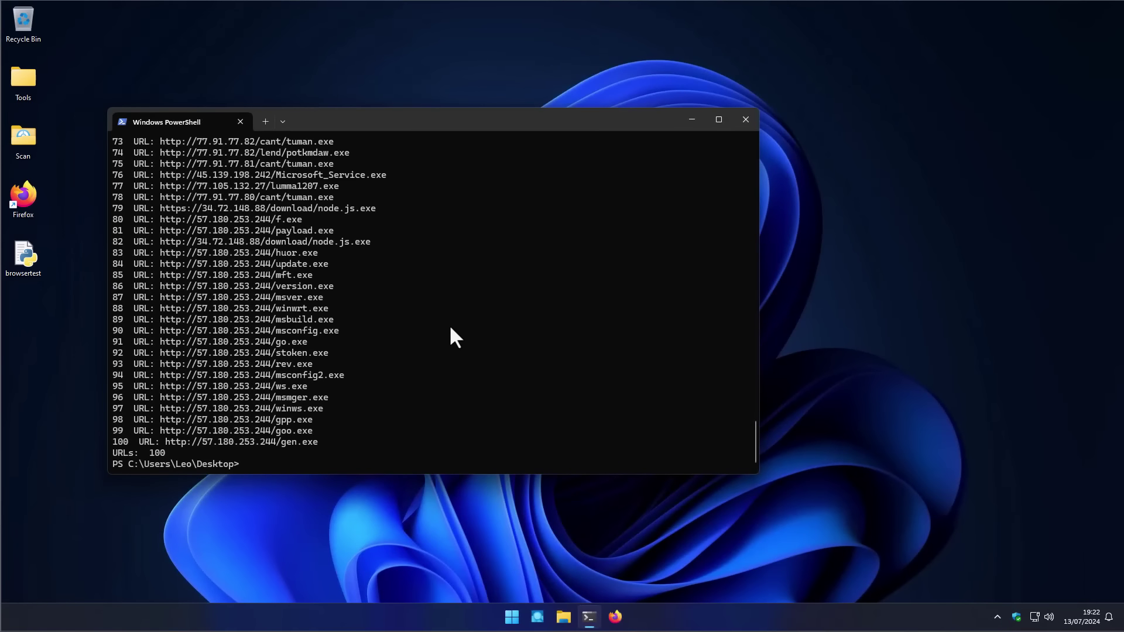
key("Up")
key("Return")
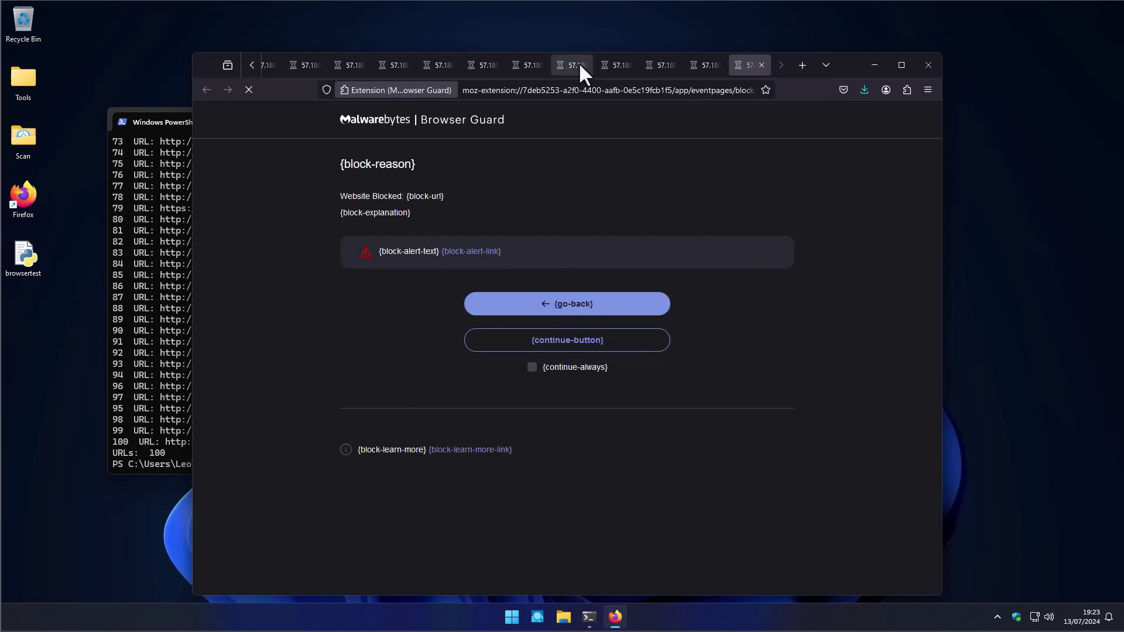
Step: Check two tabs' Browser Guard block pages, then inspect the downloaded files in the Downloads folder
left_click(580, 66)
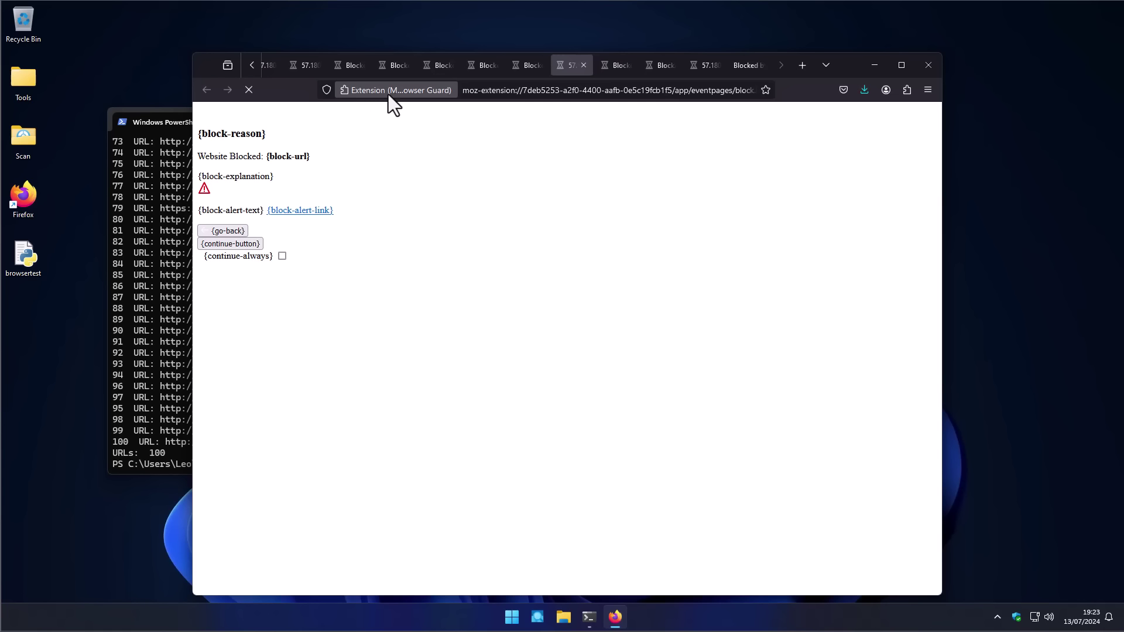
left_click(347, 63)
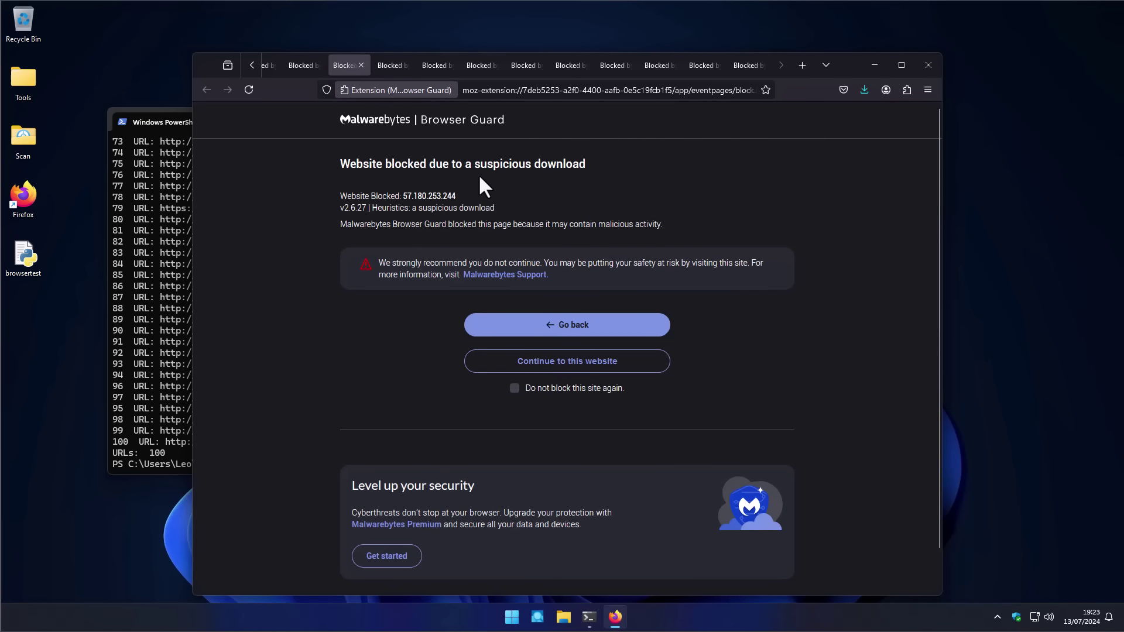
left_click(563, 616)
left_click(287, 310)
key("ctrl+a")
left_click(534, 377)
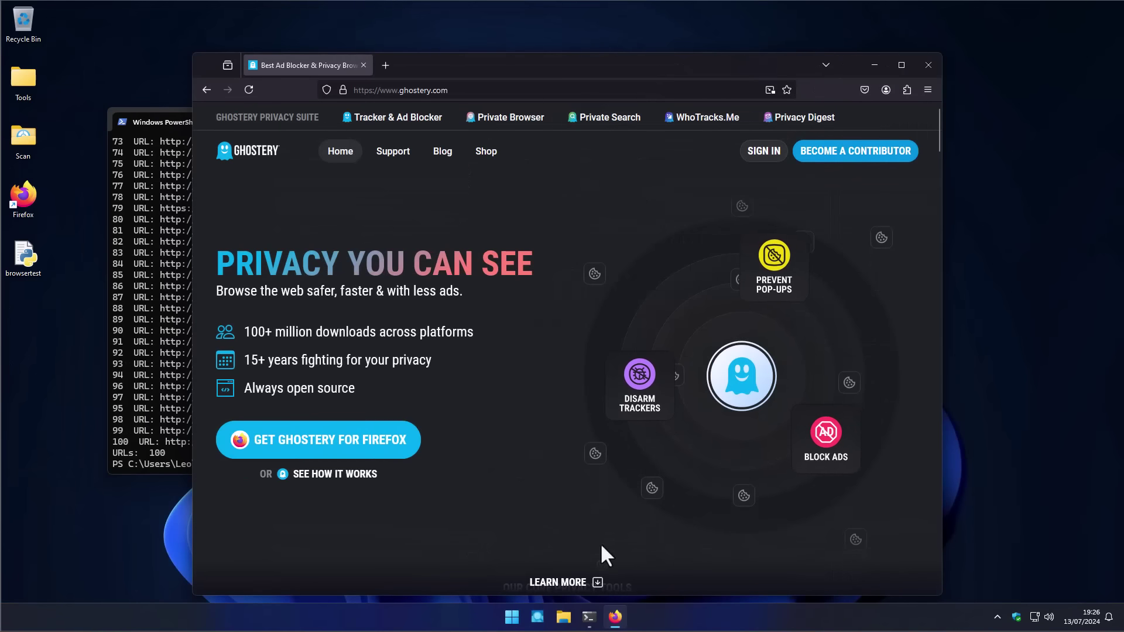
Step: Add the Ghostery extension to Firefox, approve it, and enable it
left_click(307, 437)
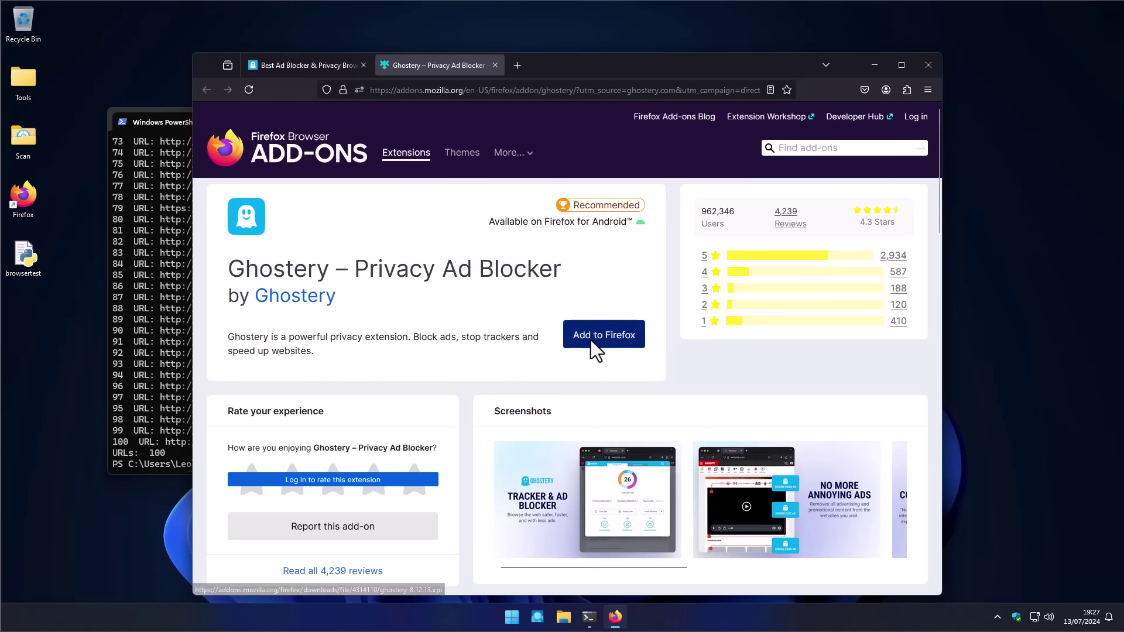
left_click(596, 350)
left_click(861, 194)
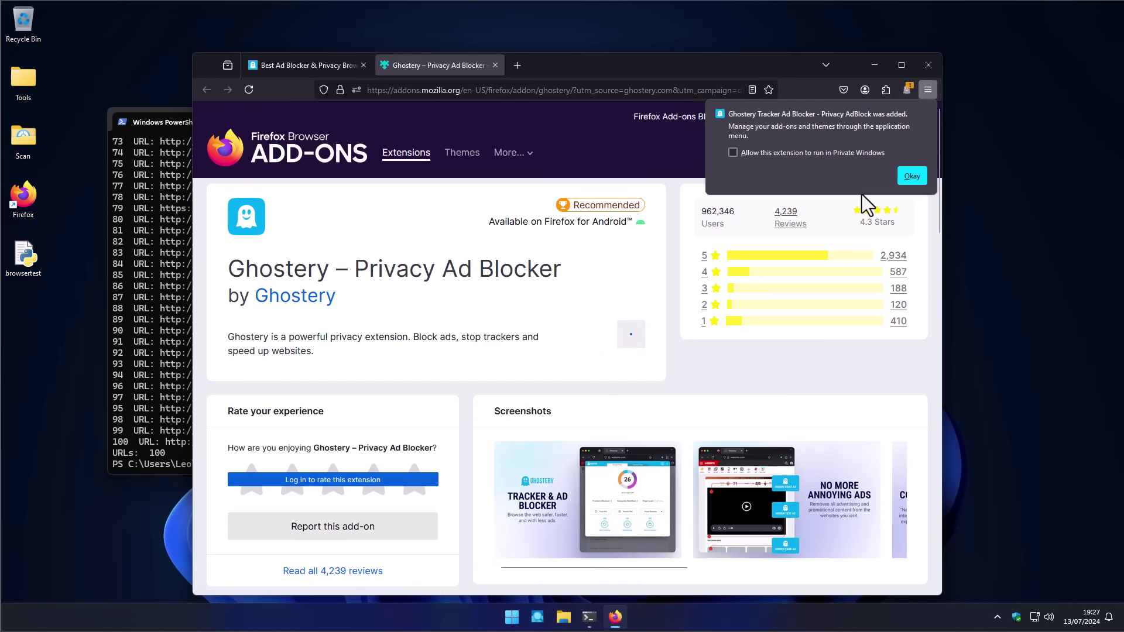
left_click(605, 397)
Step: Rerun python browsertest.py in PowerShell to reopen the malware URLs
key("super+Down")
key("Up")
key("Return")
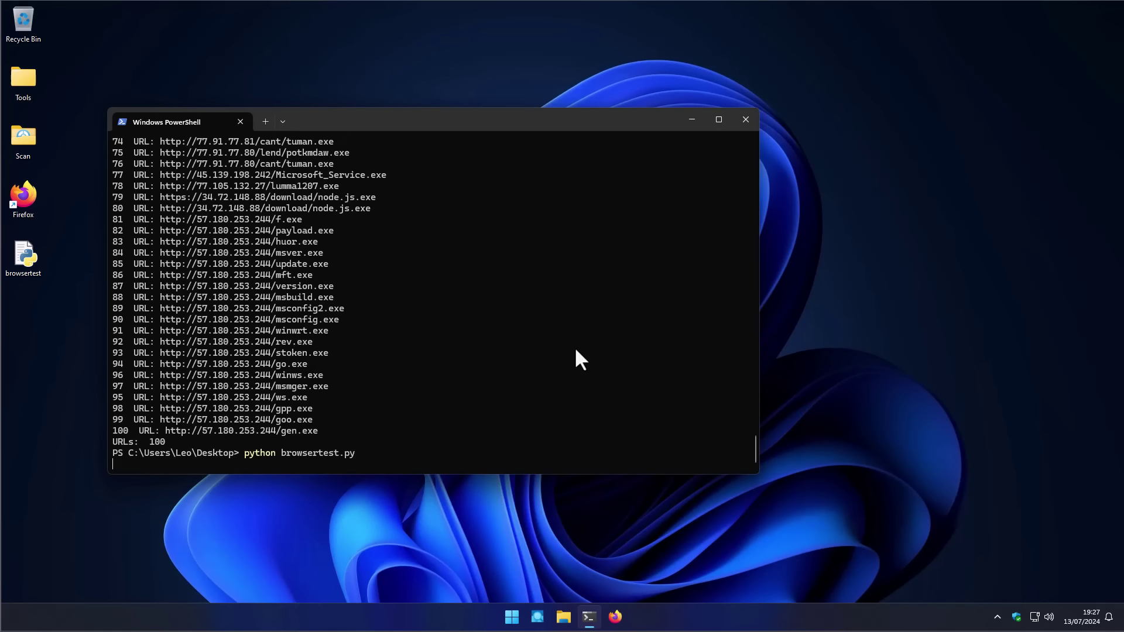
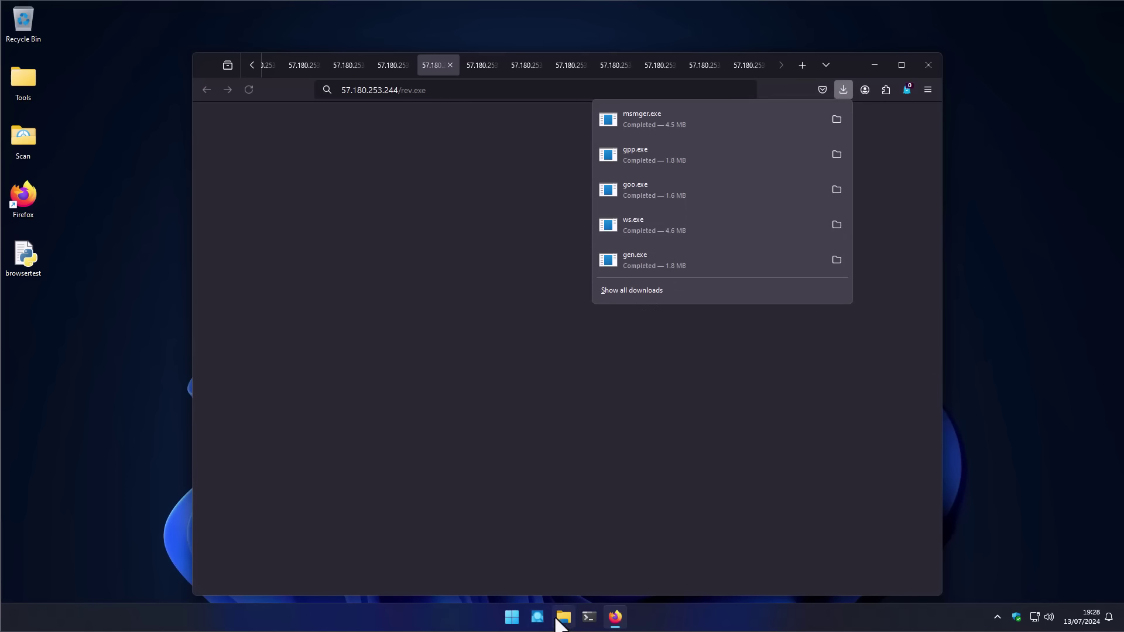
Step: Open the Downloads folder in File Explorer from the taskbar
left_click(560, 617)
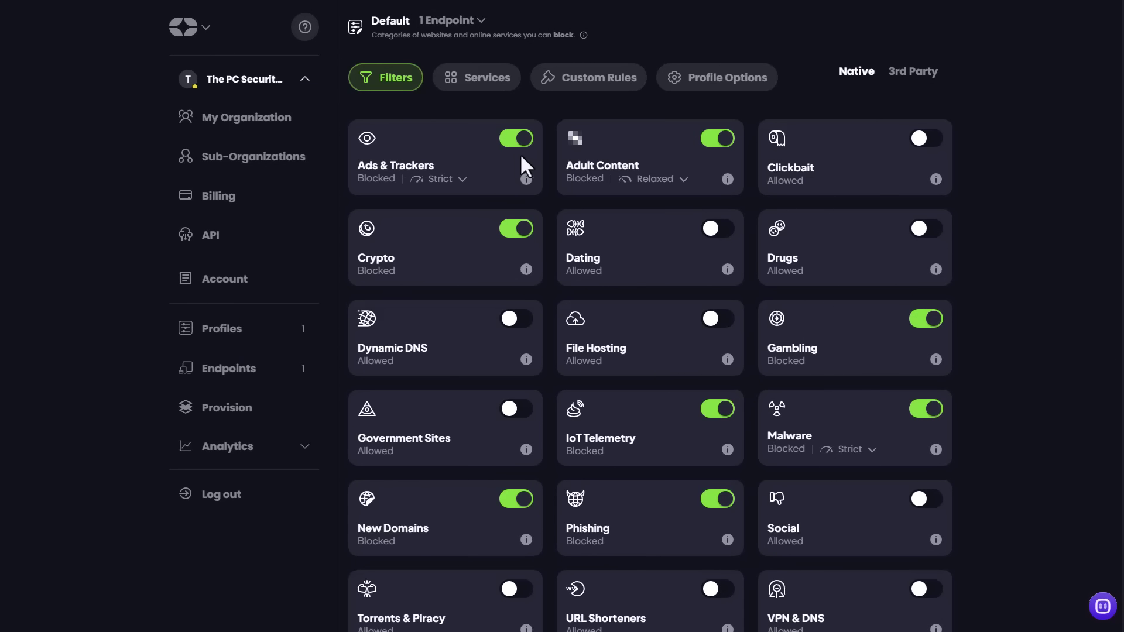
scroll(561, 168, "down", 1)
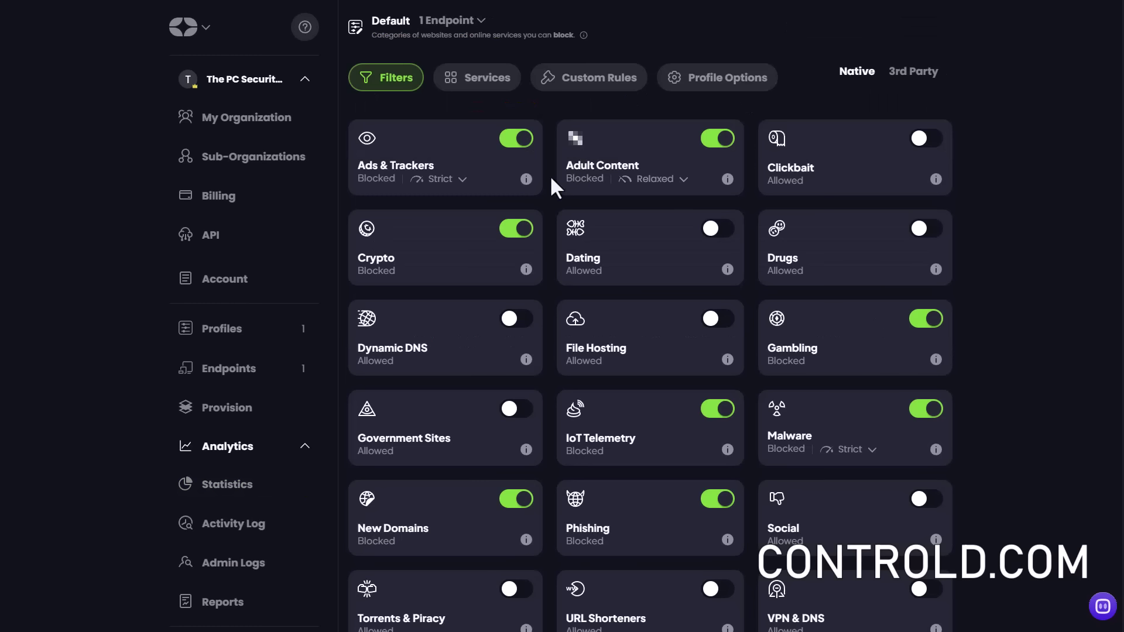
scroll(569, 198, "down", 1)
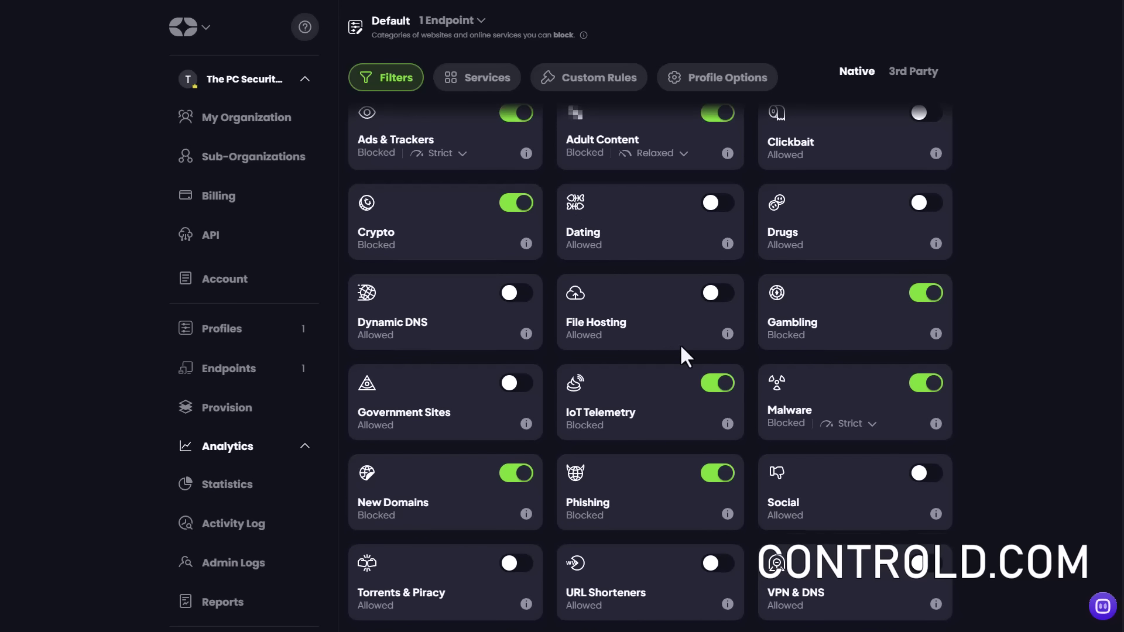
scroll(679, 343, "up", 1)
left_click(561, 83)
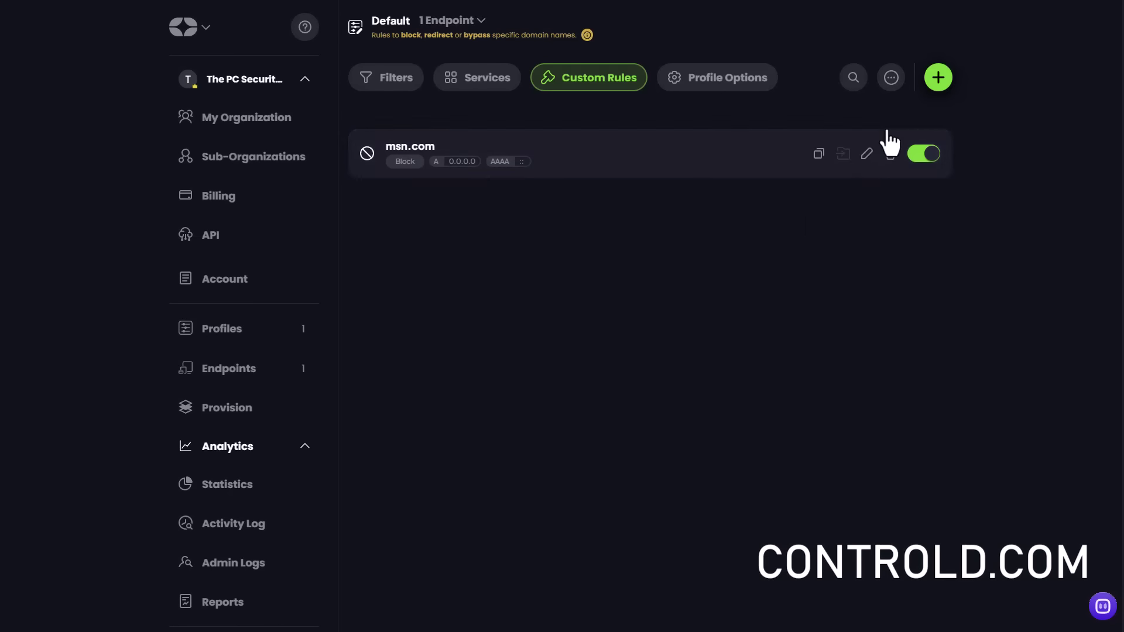
left_click(940, 85)
left_click(906, 130)
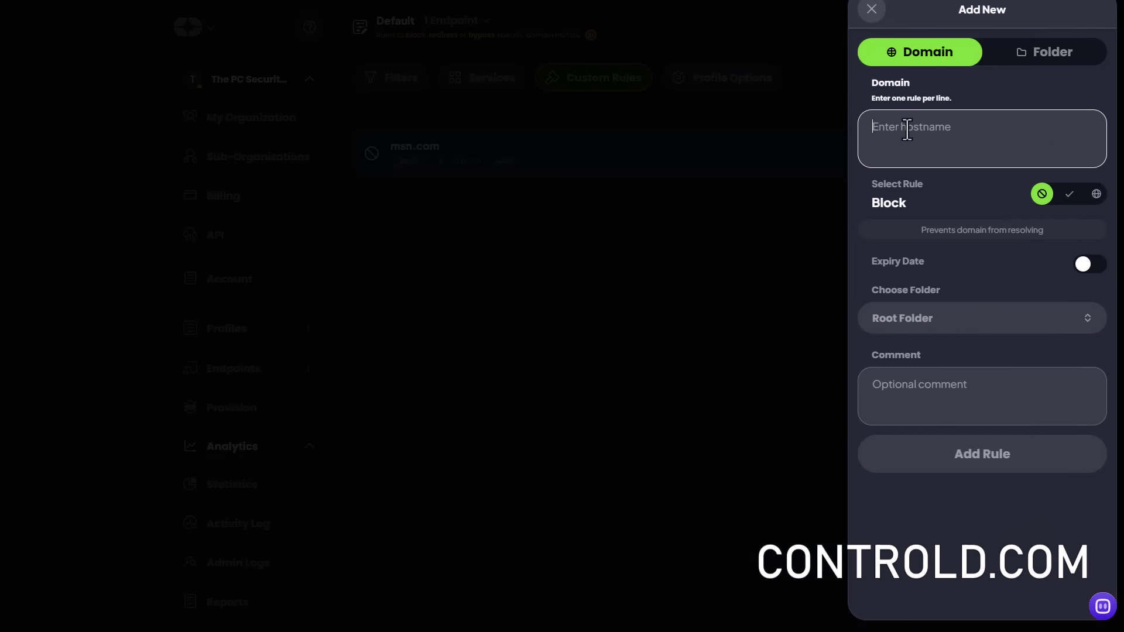
type("@CM")
key("BackSpace")
type("N")
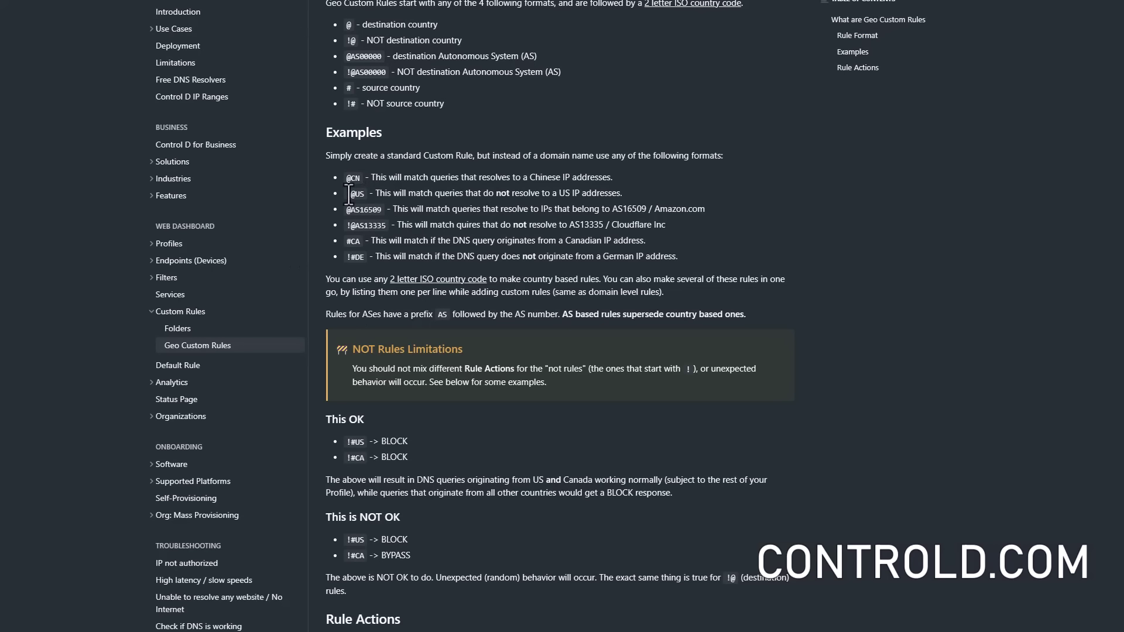
left_click_drag(350, 193, 369, 205)
left_click(367, 197)
left_click_drag(379, 196, 620, 193)
left_click(620, 194)
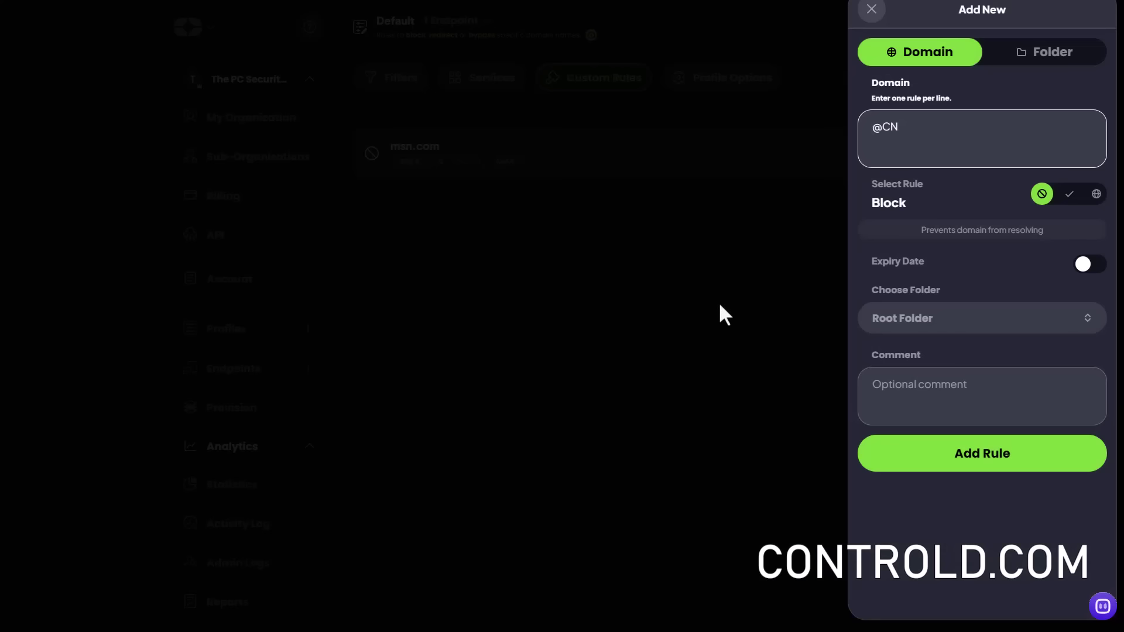
Step: Close the Add New panel without saving, leaving msn.com as the only rule
left_click(687, 296)
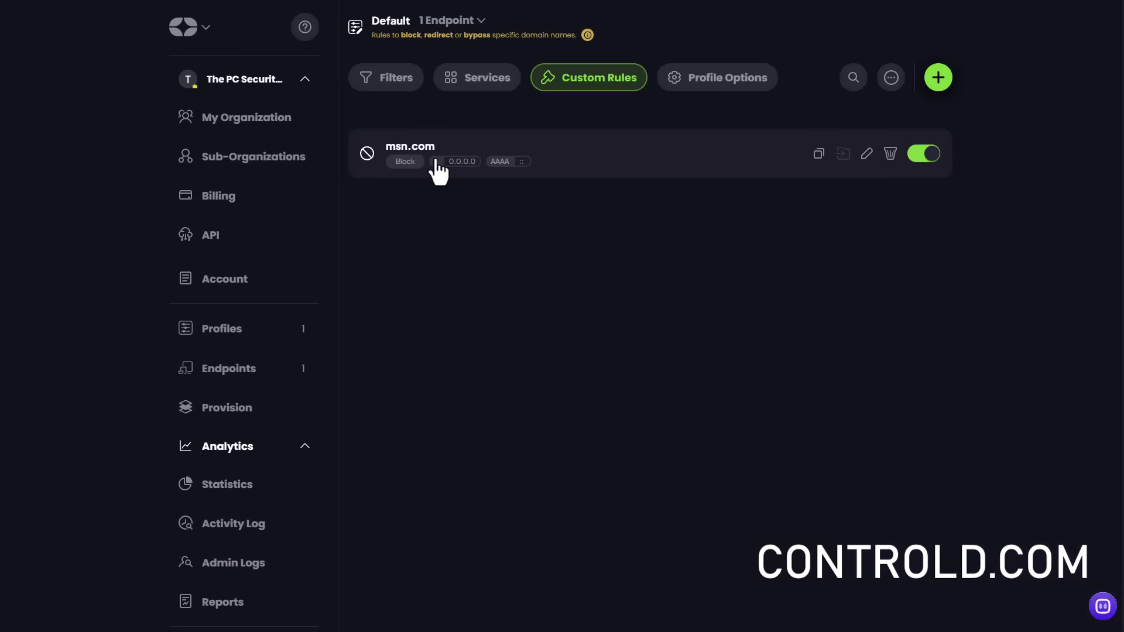